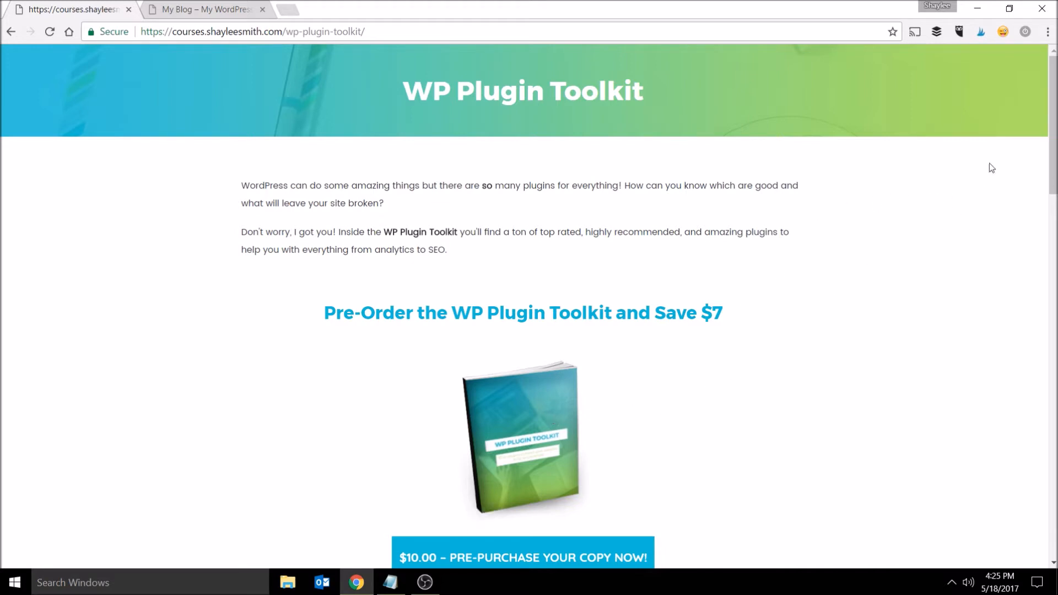
# - Scroll through the WP Plugin Toolkit pre-order page to review its layout
pyautogui.moveTo(1055, 83); pyautogui.dragTo(1055, 441)
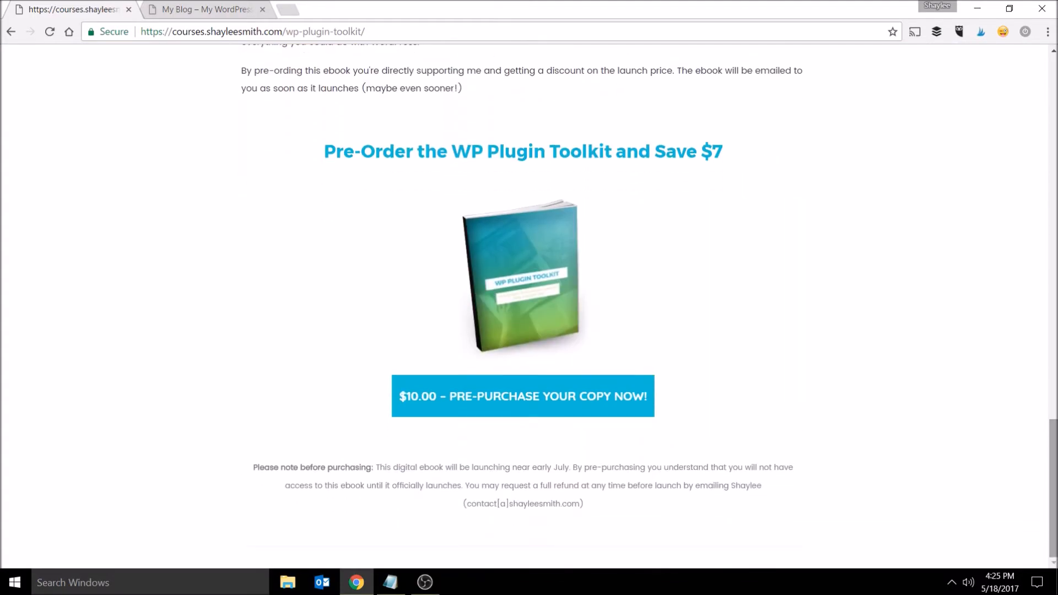
pyautogui.scroll(20, 832, 319)
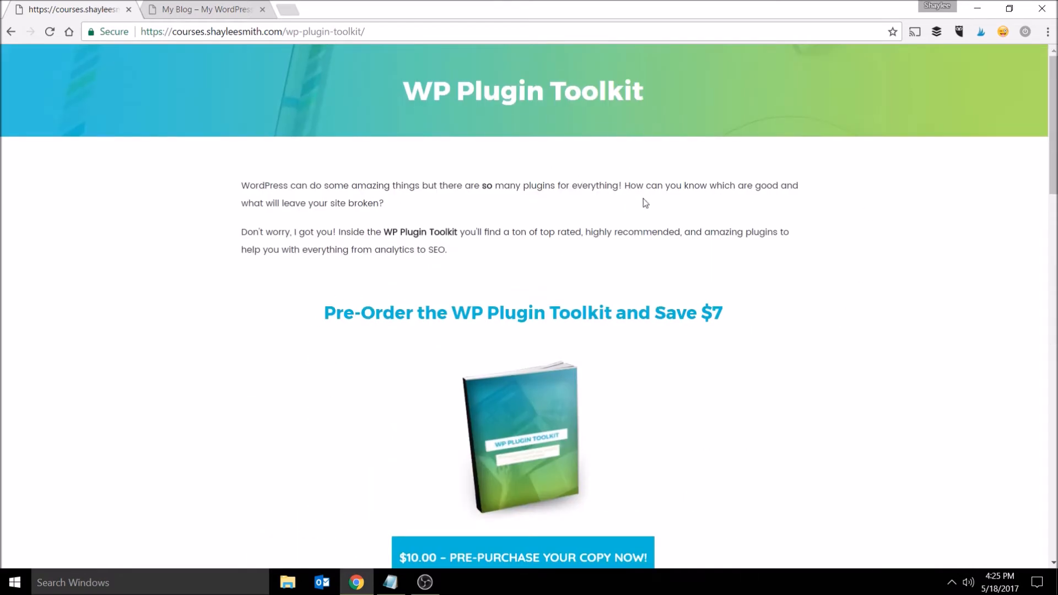
pyautogui.scroll(-3, 682, 234)
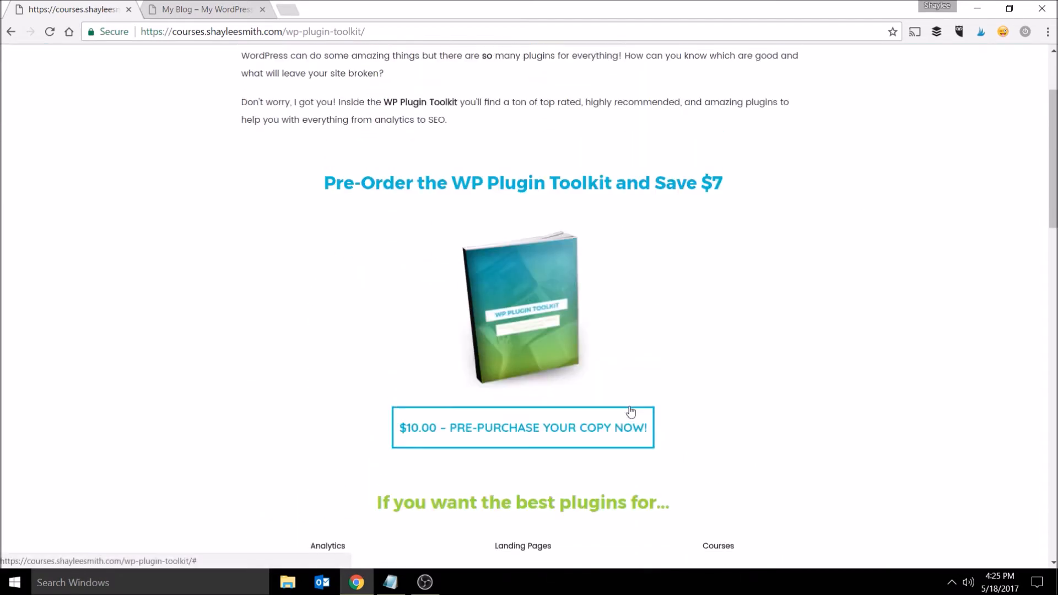
pyautogui.scroll(3, 630, 386)
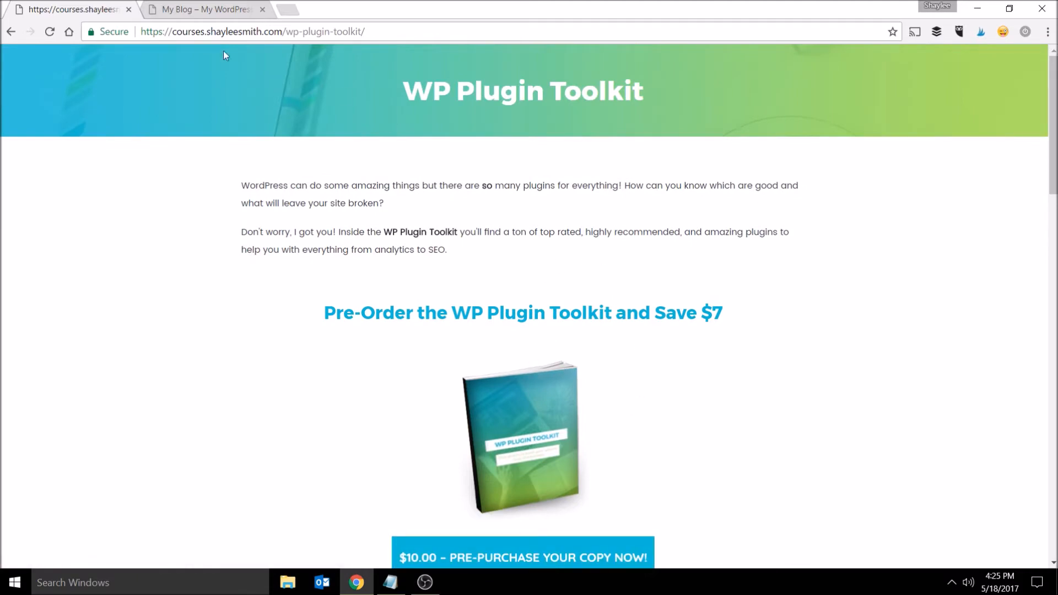
pyautogui.moveTo(1053, 116); pyautogui.dragTo(1053, 468)
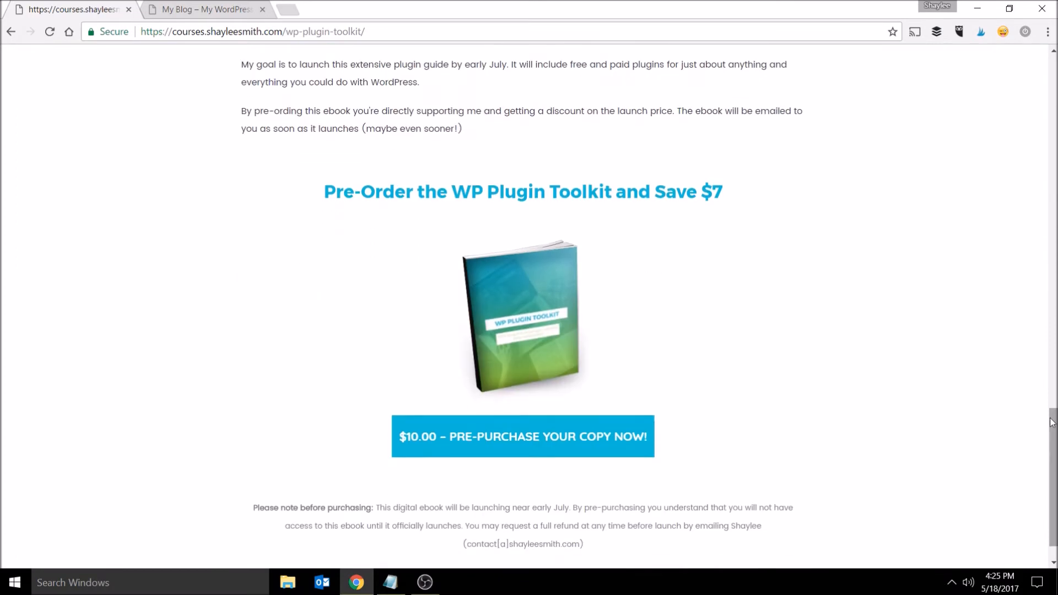
pyautogui.scroll(-1, 932, 299)
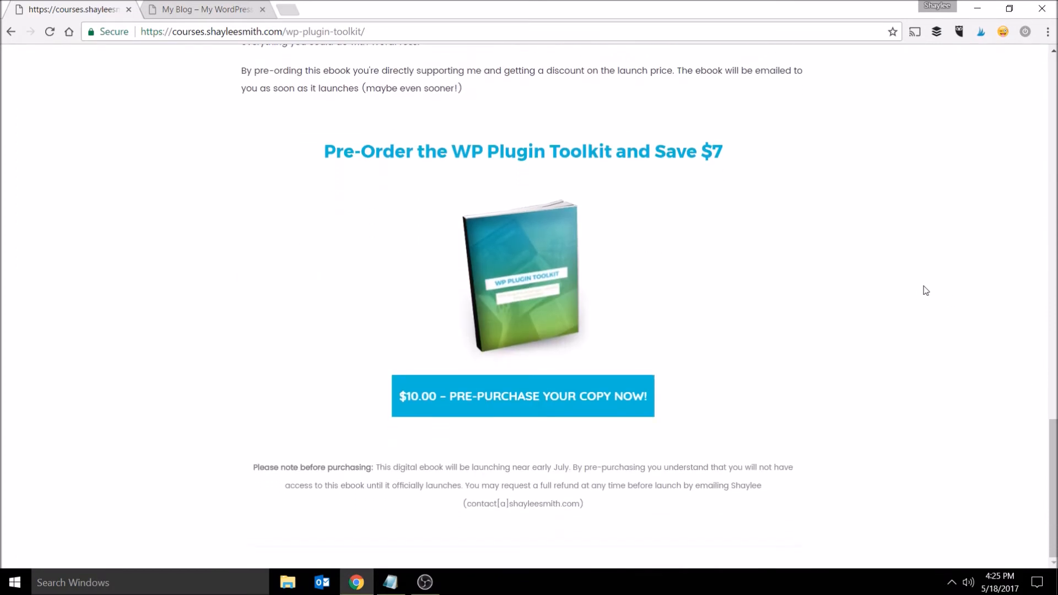
pyautogui.scroll(20, 912, 302)
pyautogui.scroll(6, 822, 394)
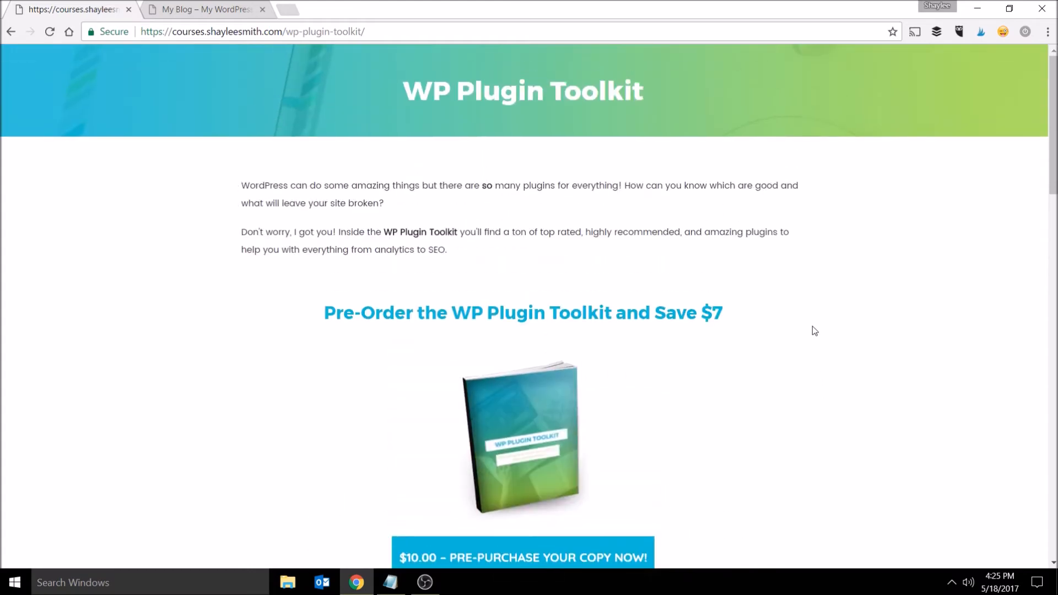
pyautogui.scroll(-3, 771, 353)
pyautogui.scroll(3, 827, 425)
# - Search the WordPress plugin directory for blank slate, then install and activate the Blank Slate plugin
pyautogui.click(207, 11)
pyautogui.moveTo(69, 267)
pyautogui.click(109, 279)
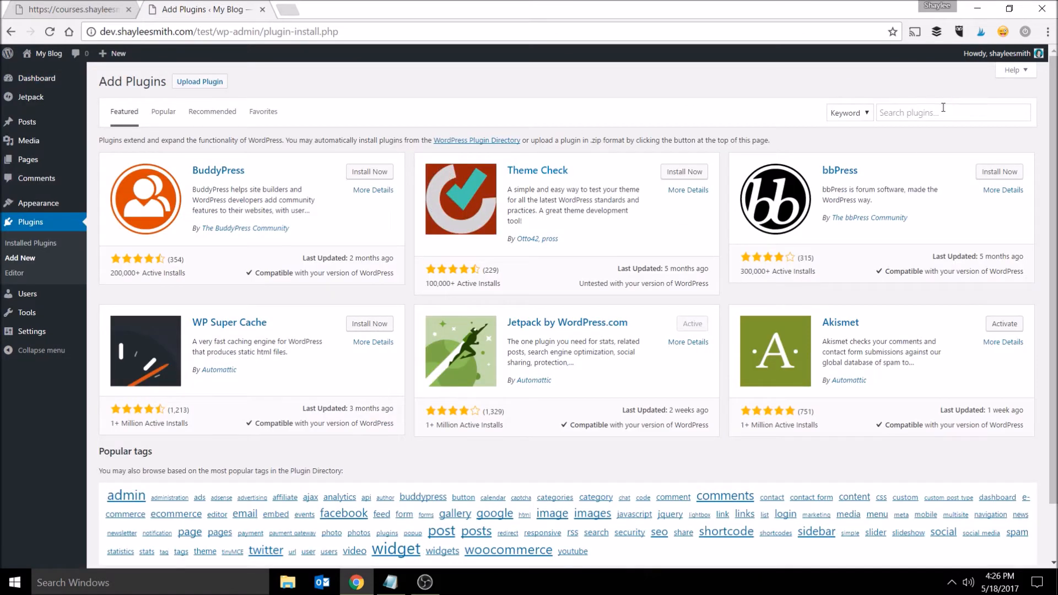
pyautogui.click(947, 113)
pyautogui.write('blank s')
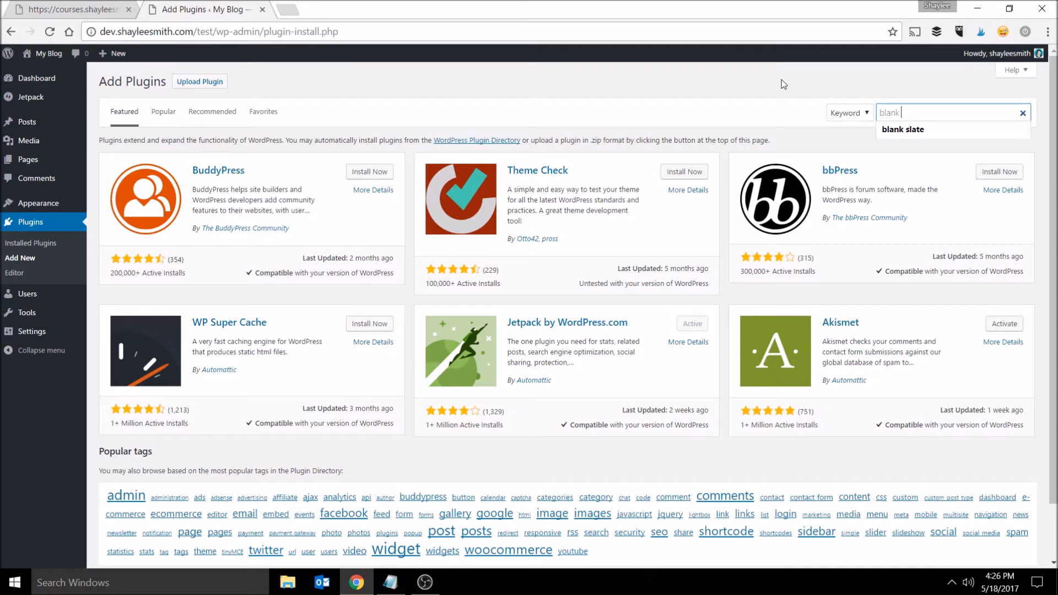
pyautogui.write('late')
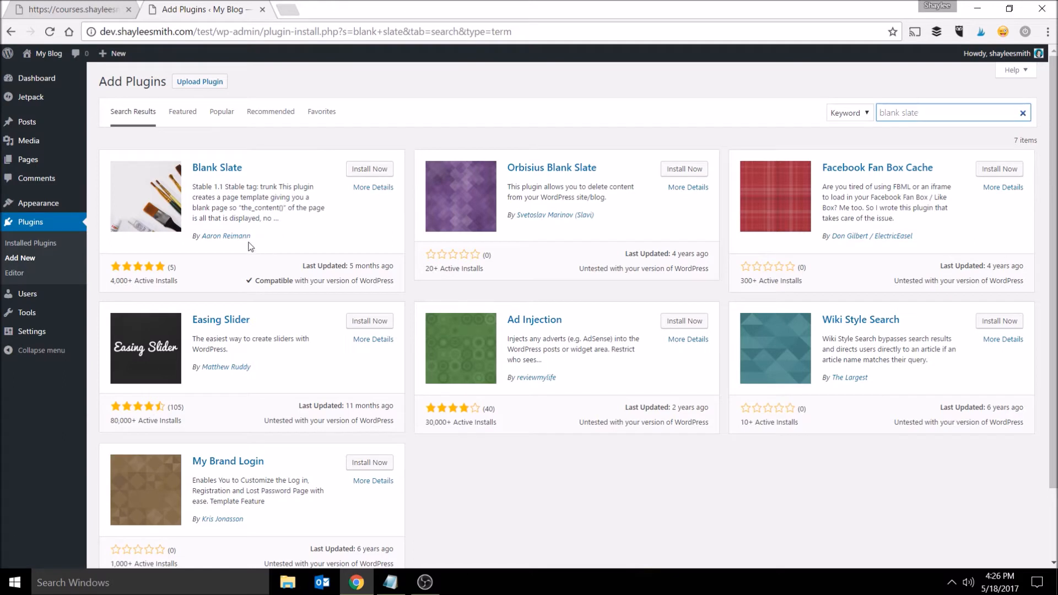
pyautogui.click(370, 169)
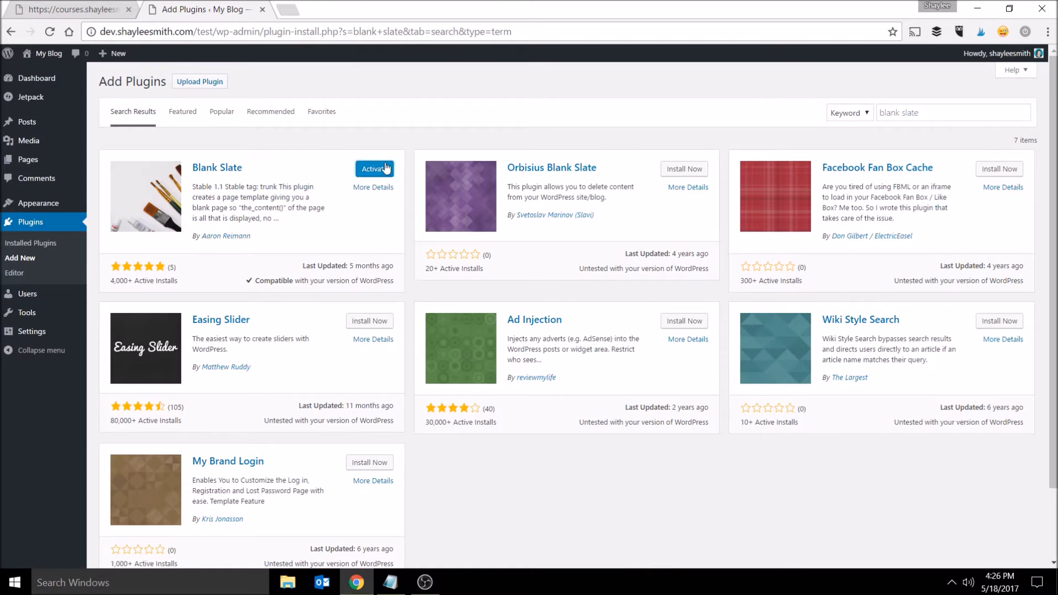
pyautogui.click(384, 170)
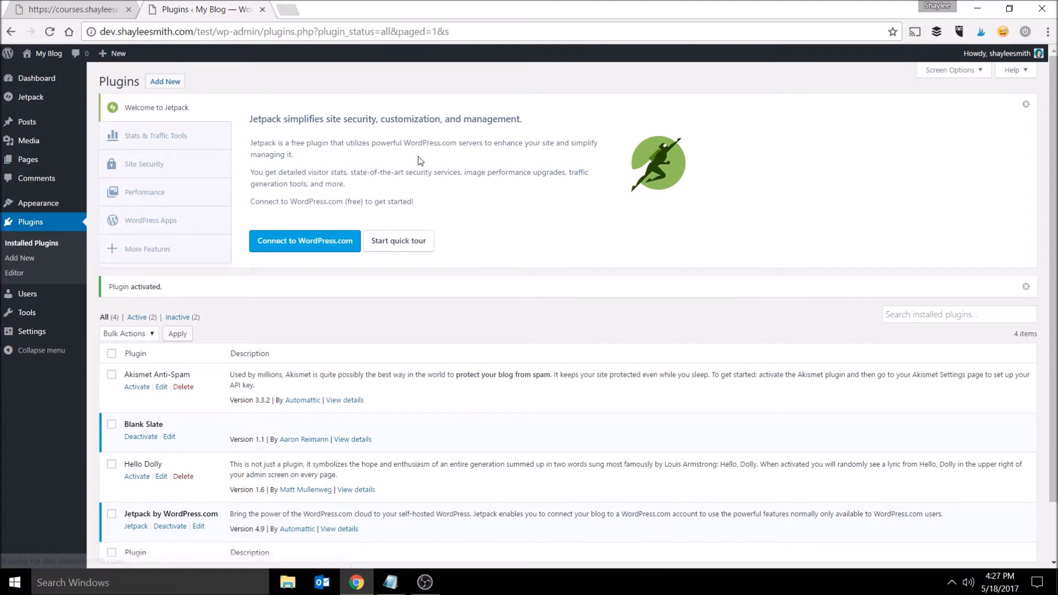
# - Dismiss the Jetpack notice and install the Beaver Builder – WordPress Page Builder plugin found by searching beaver builder
pyautogui.click(1025, 104)
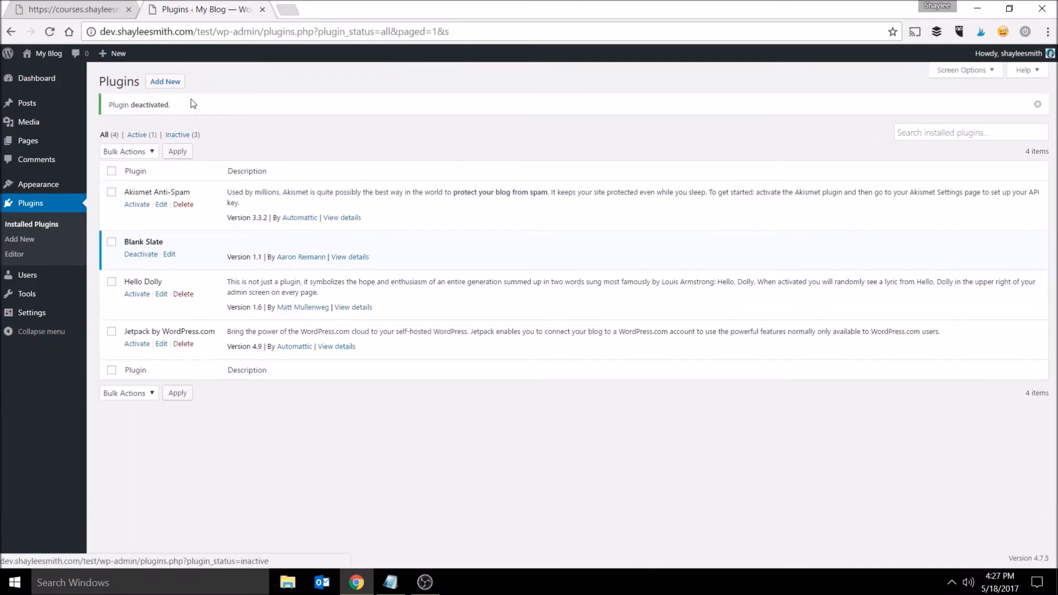
pyautogui.click(170, 85)
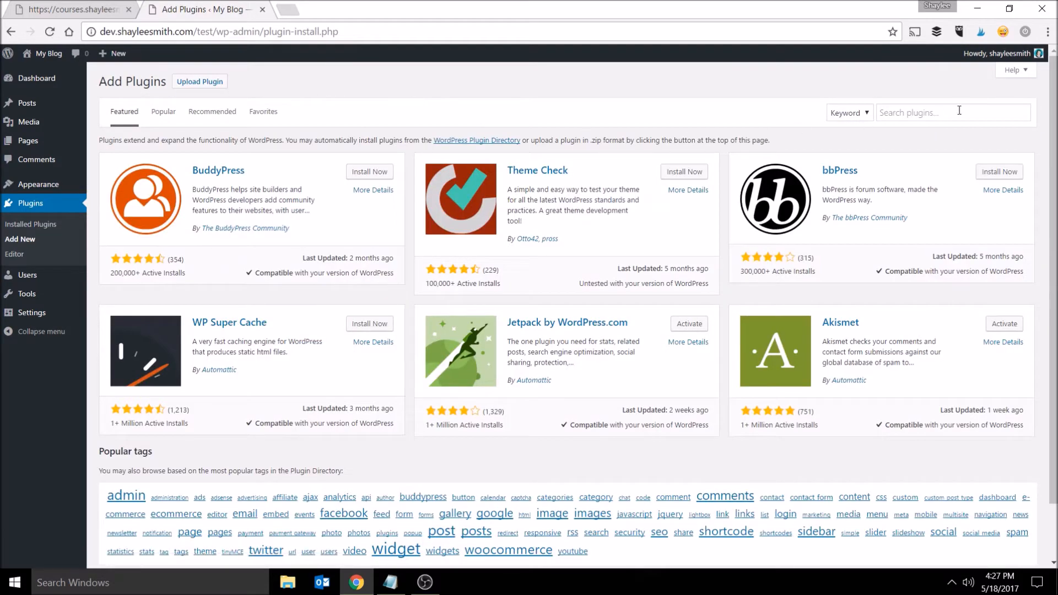
pyautogui.click(960, 111)
pyautogui.write('beaver biu')
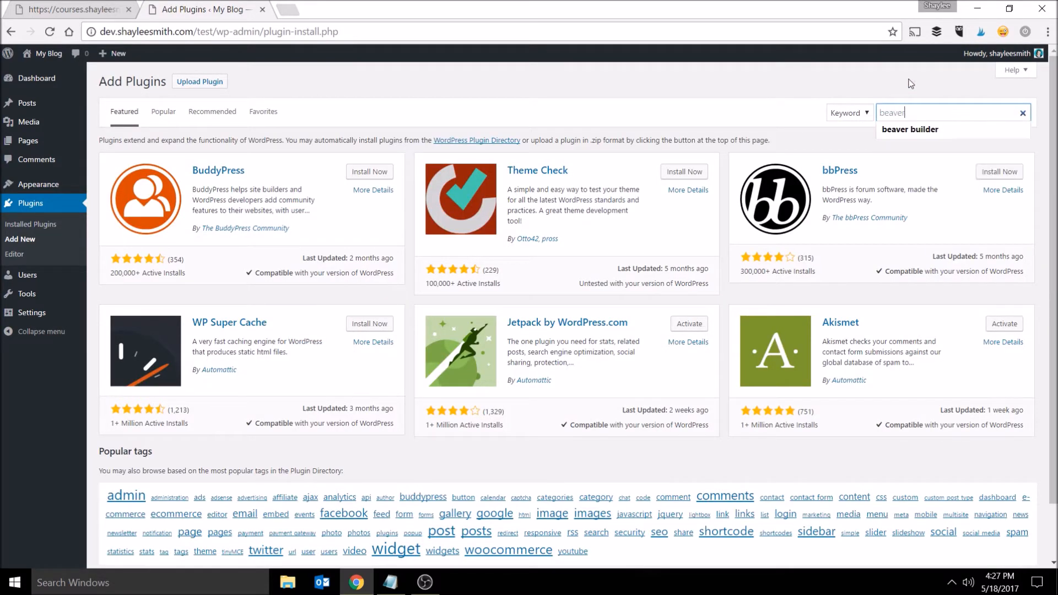
pyautogui.press('BackSpace')
pyautogui.press('BackSpace')
pyautogui.write('uilder')
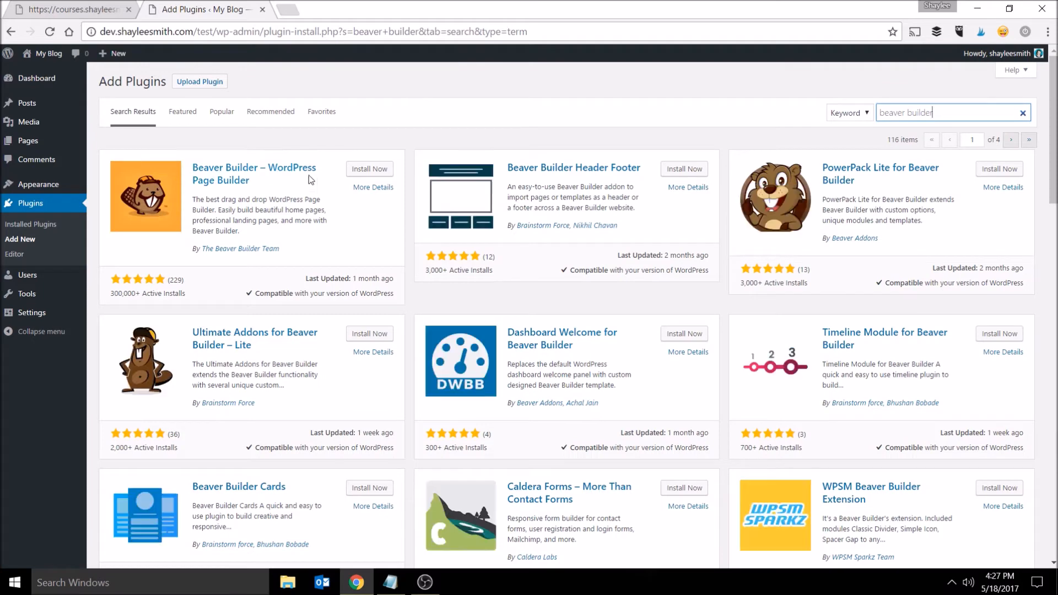
pyautogui.click(371, 171)
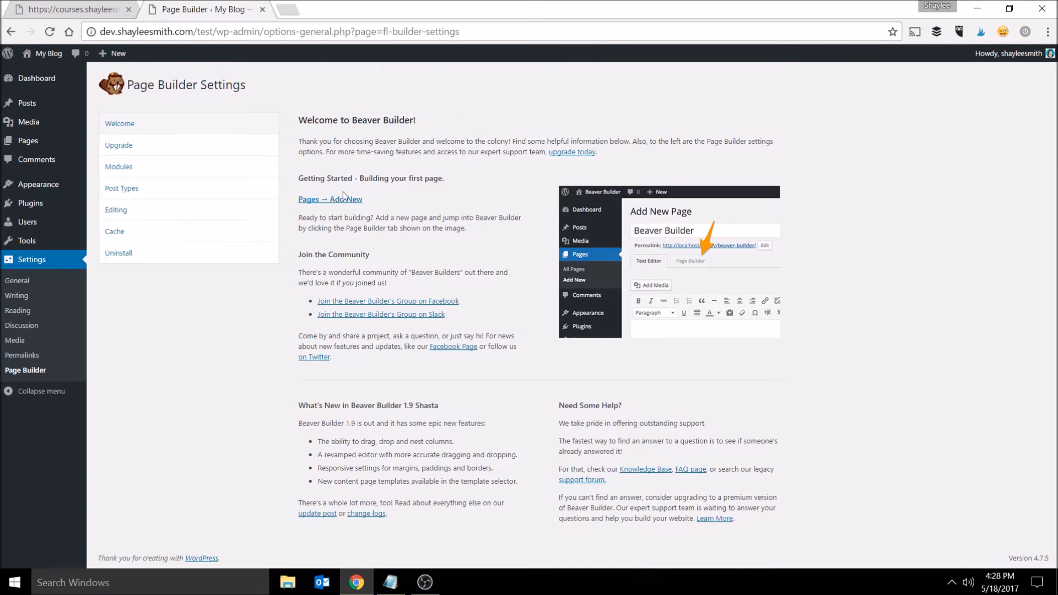
# - Start a new page from the Page Builder welcome screen and title it Landing Page
pyautogui.click(333, 202)
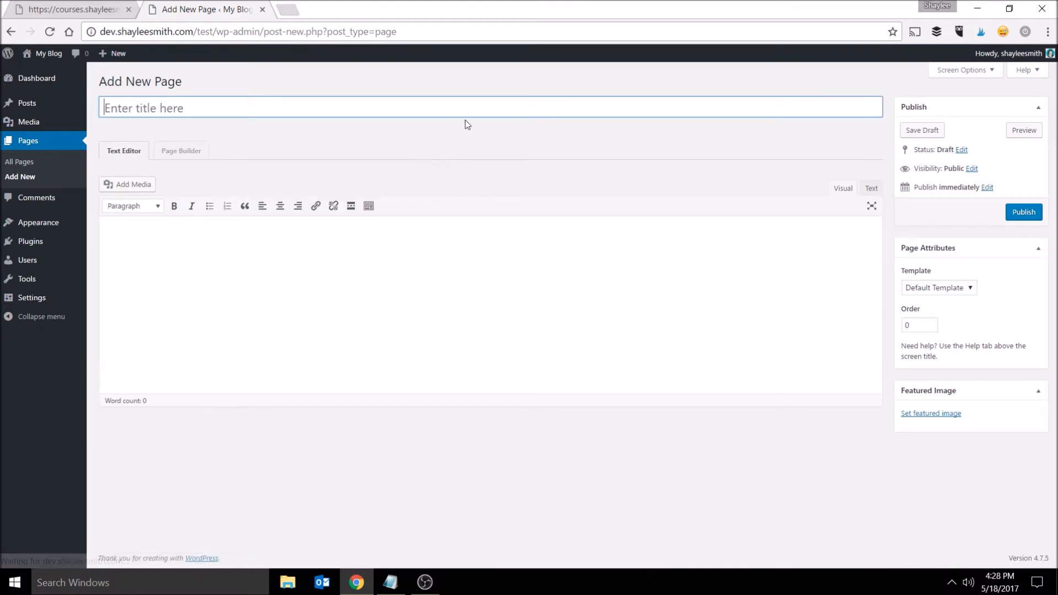
pyautogui.click(477, 102)
pyautogui.write('Landing Page')
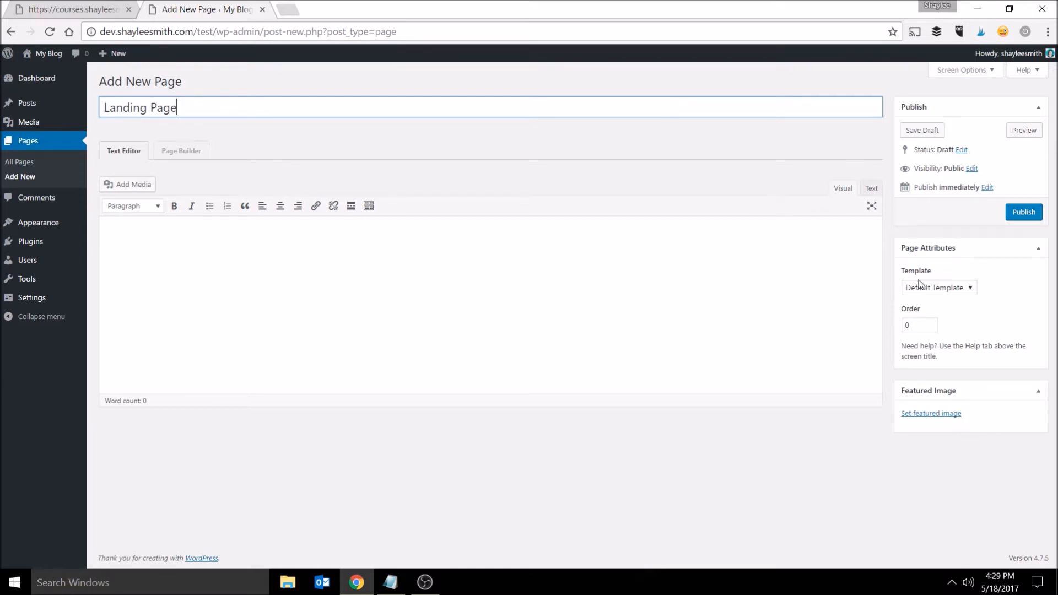
# - Set the page template to Blank Slate and publish the Landing Page
pyautogui.click(968, 291)
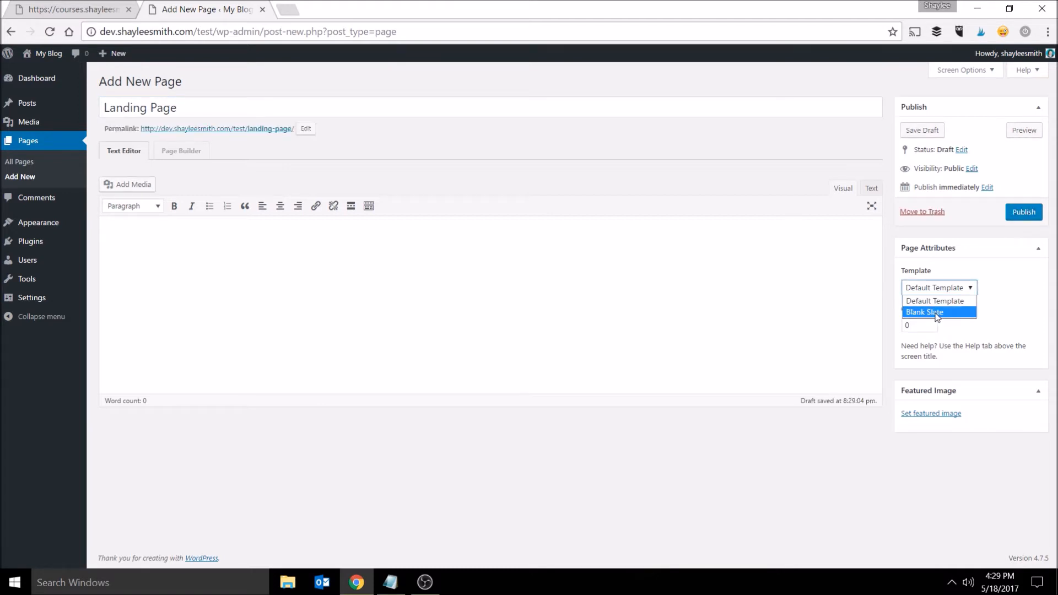
pyautogui.click(958, 313)
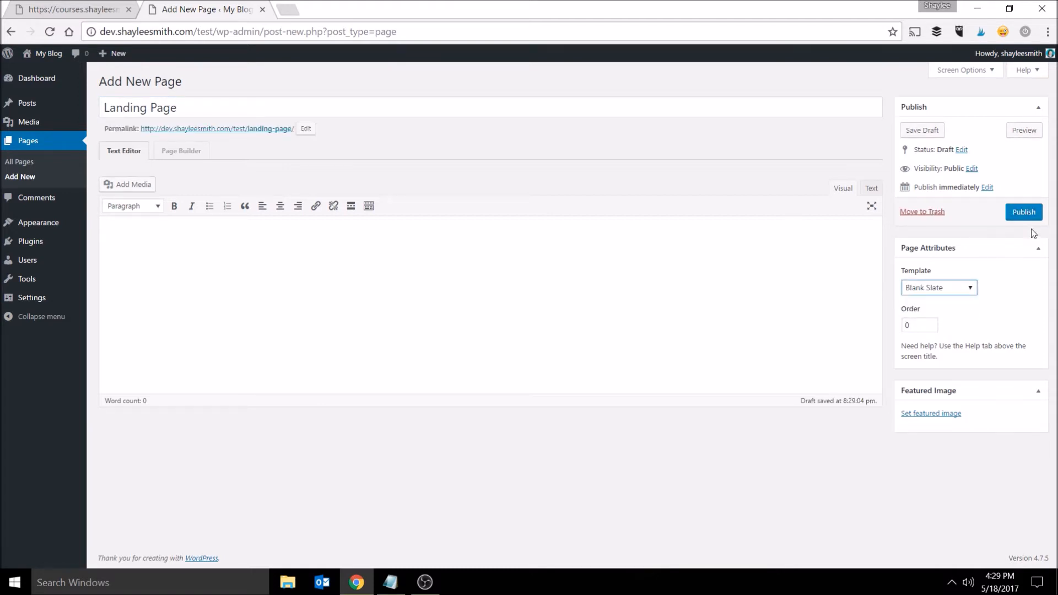
pyautogui.click(1034, 214)
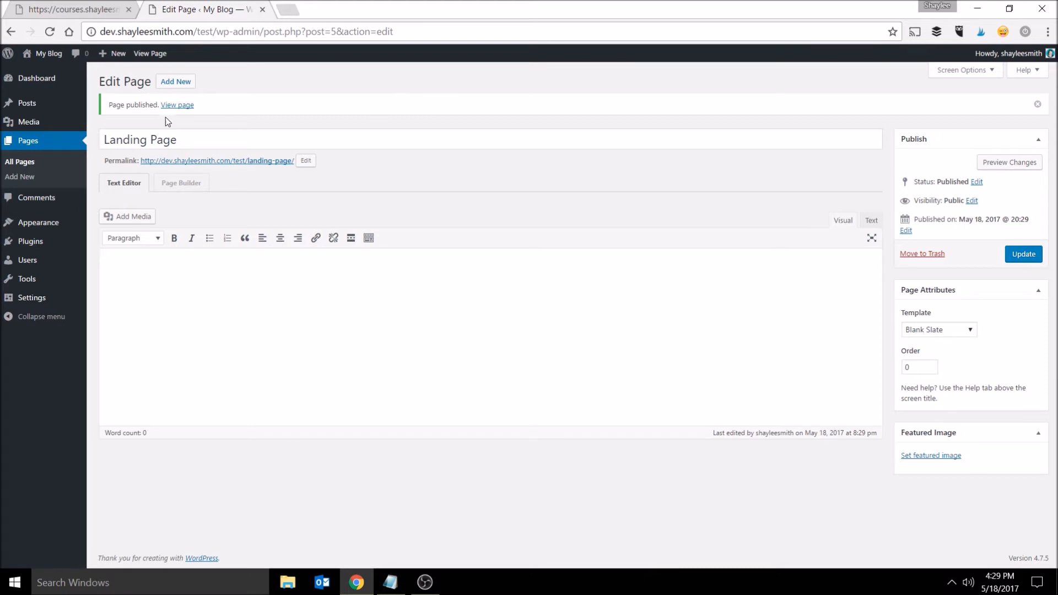
# - Open the published Landing Page in a new tab and compare it with the blog's home page
pyautogui.rightClick(182, 106)
pyautogui.click(237, 110)
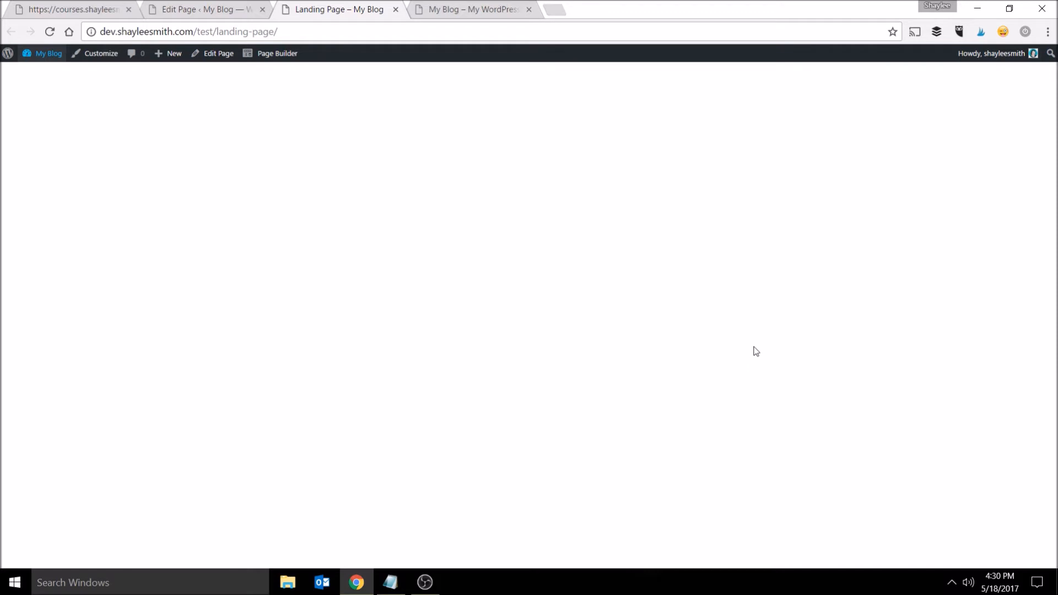
pyautogui.click(484, 7)
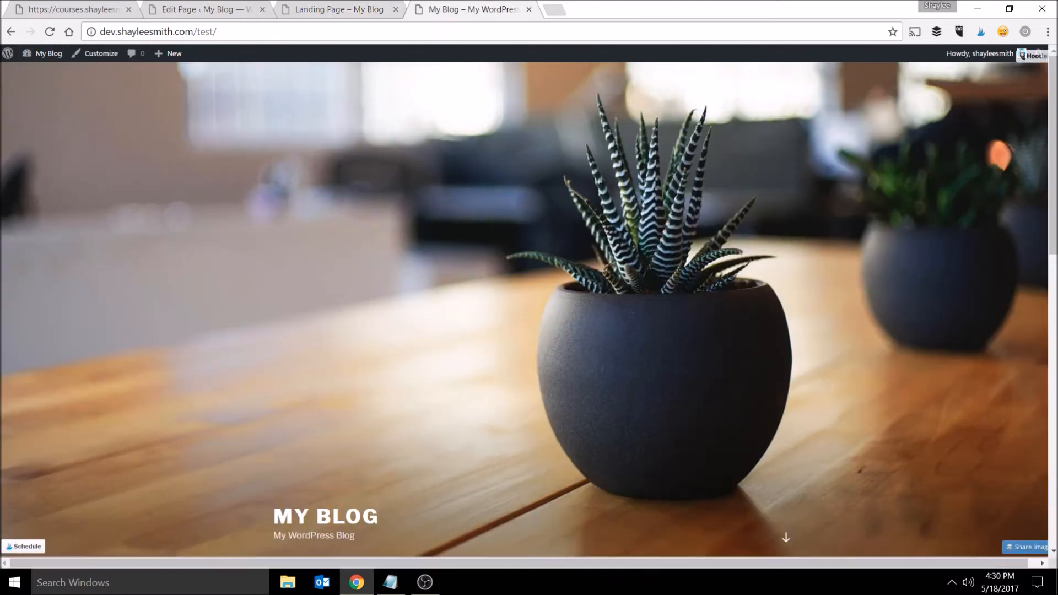
pyautogui.moveTo(1054, 143)
pyautogui.mouseDown()
pyautogui.moveTo(1053, 433)
pyautogui.moveTo(1054, 158)
pyautogui.mouseUp()
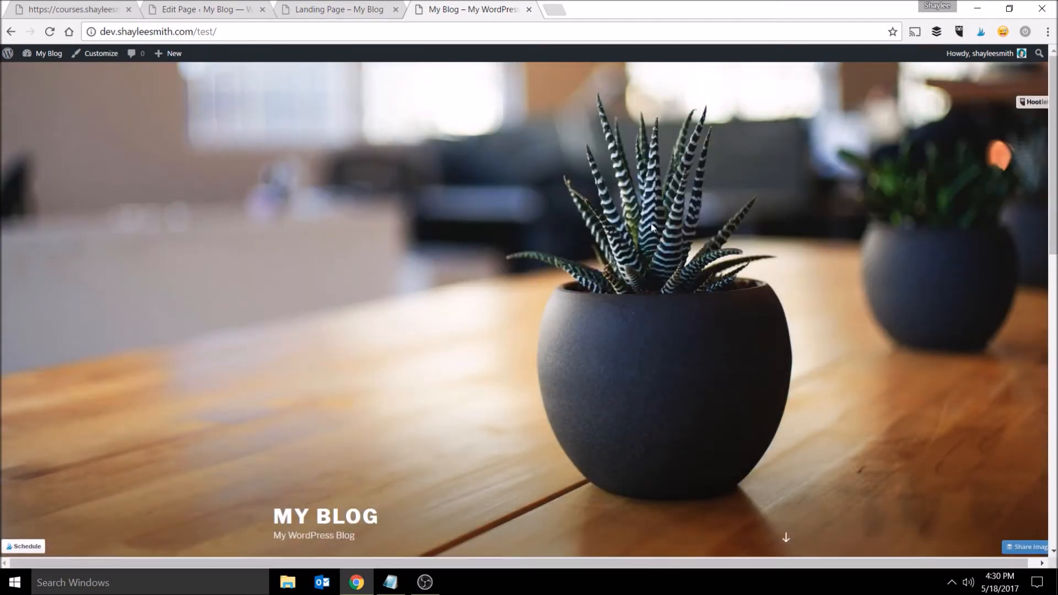
pyautogui.click(314, 9)
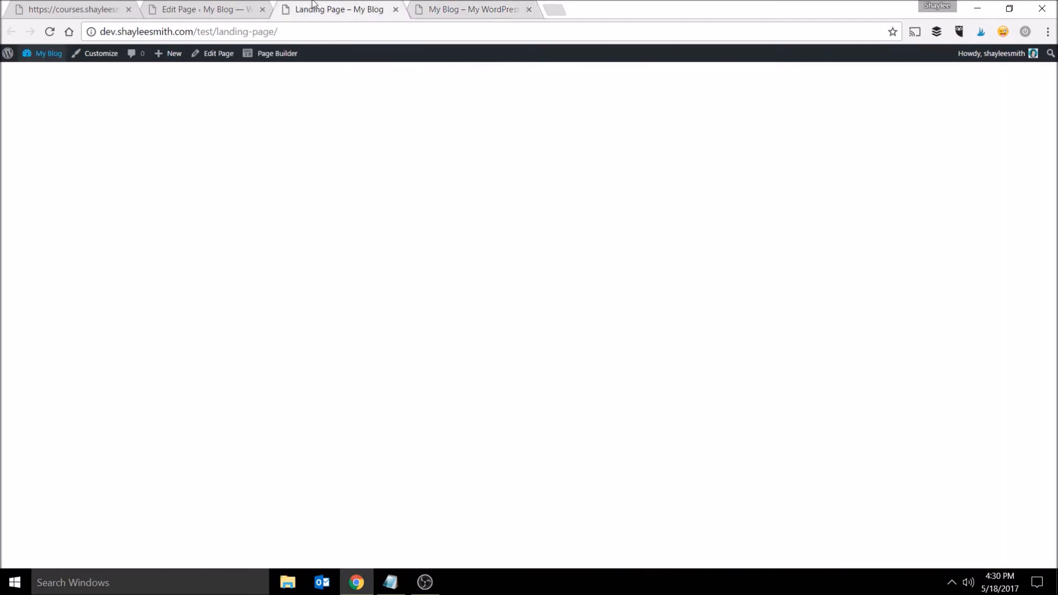
pyautogui.click(529, 10)
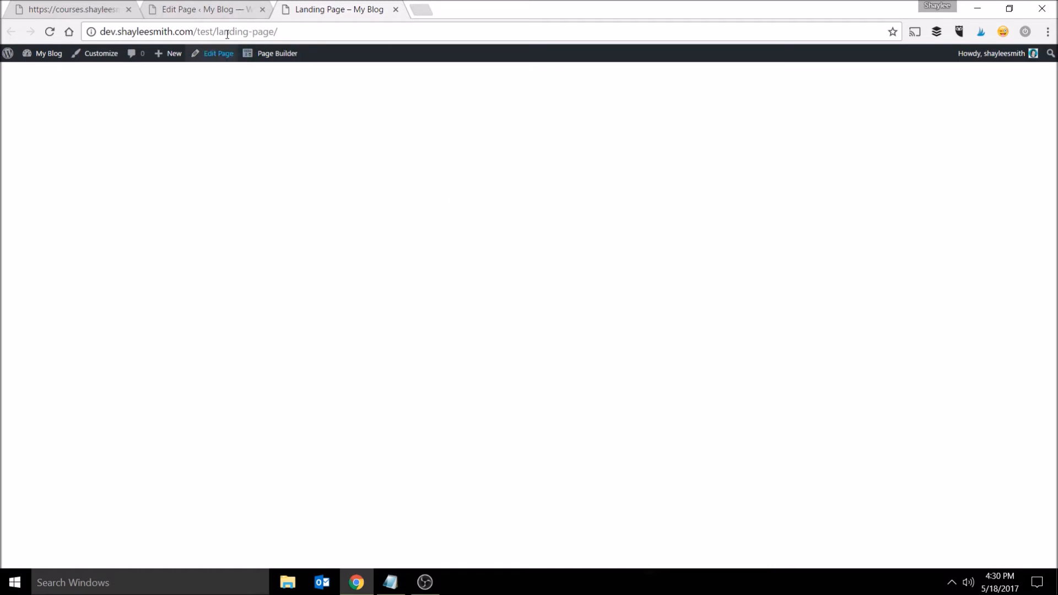
pyautogui.click(228, 5)
pyautogui.click(303, 6)
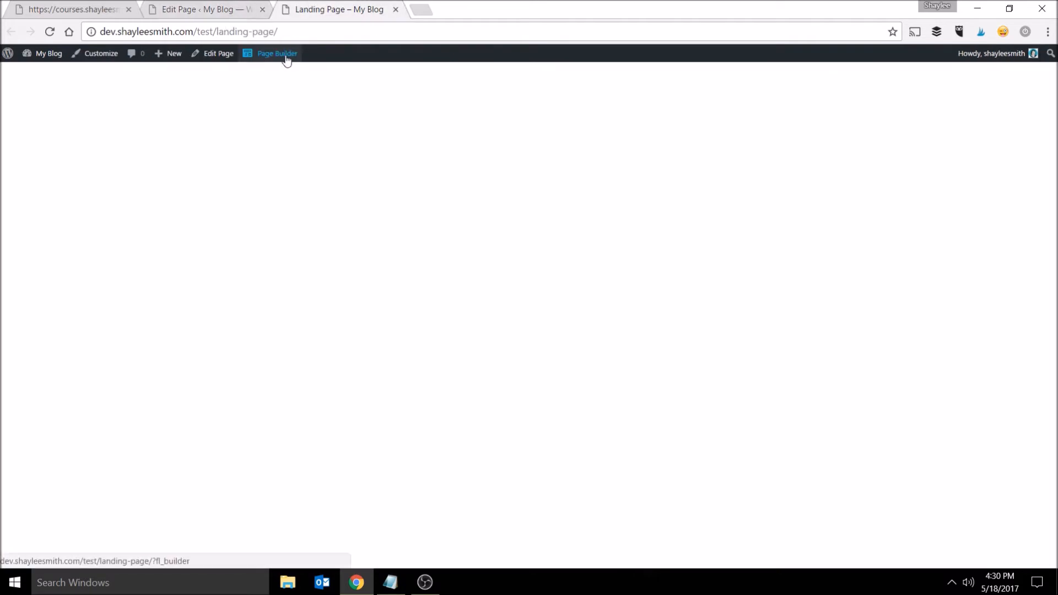
pyautogui.click(213, 6)
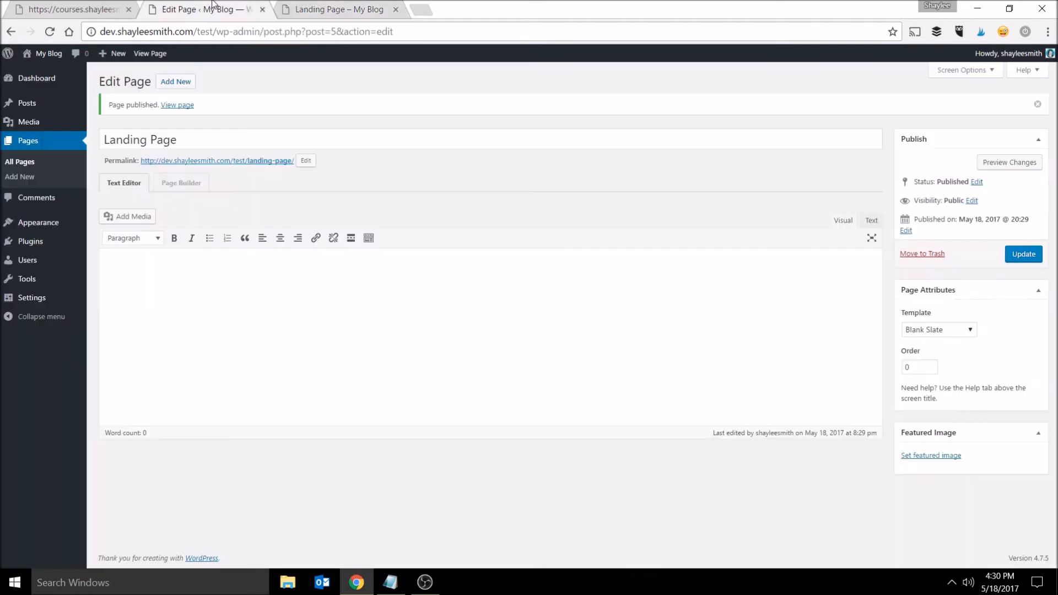
# - Launch the Page Builder for the Landing Page, declining the tour and closing the layout templates
pyautogui.click(193, 188)
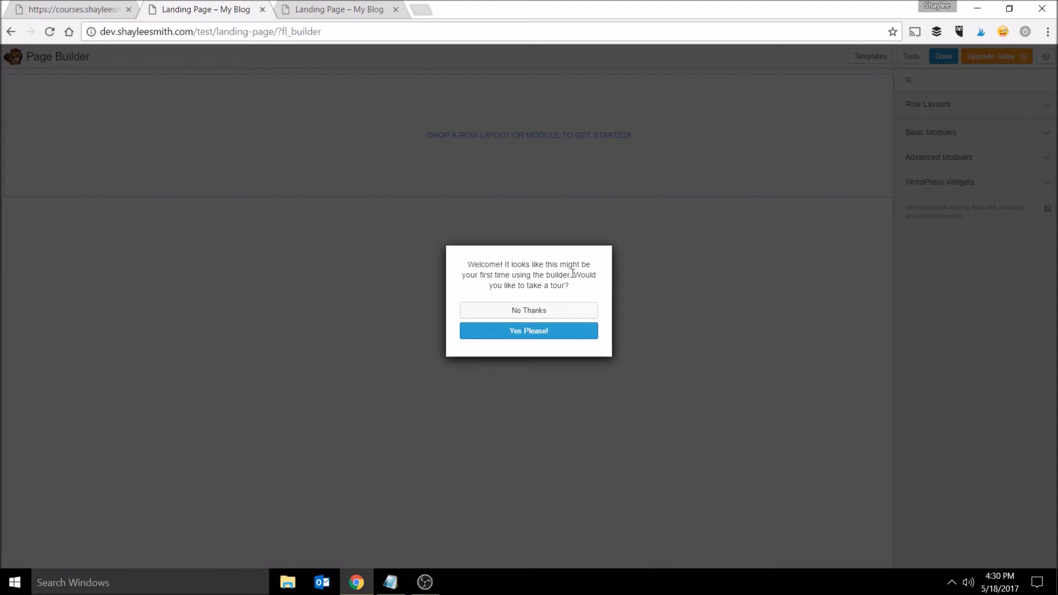
pyautogui.click(548, 311)
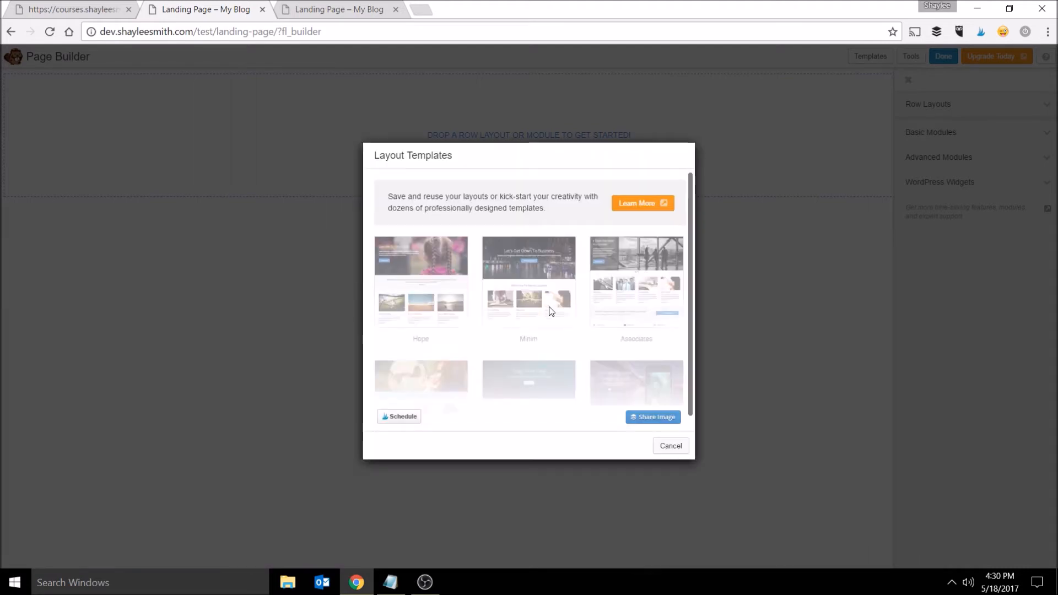
pyautogui.click(672, 446)
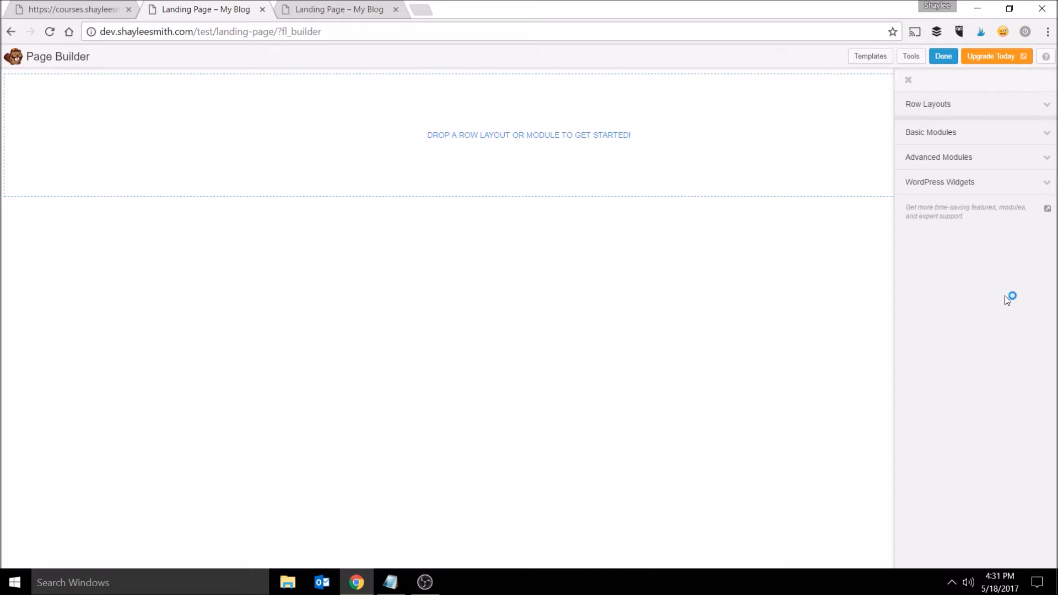
# - Add a one-column row to the empty page and set the row's width to Full Width
pyautogui.click(1037, 112)
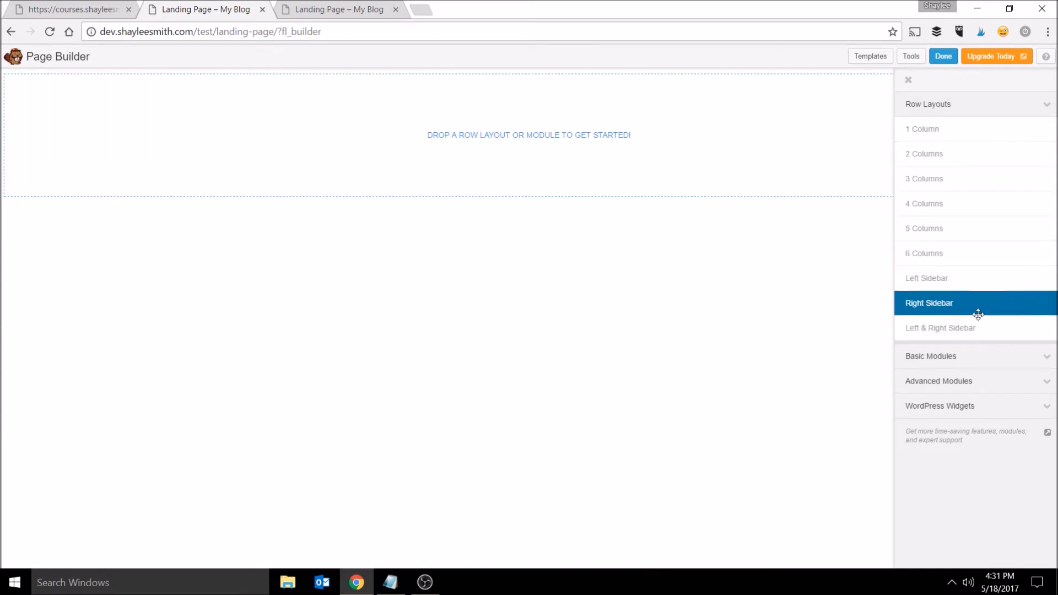
pyautogui.moveTo(982, 128); pyautogui.dragTo(378, 86)
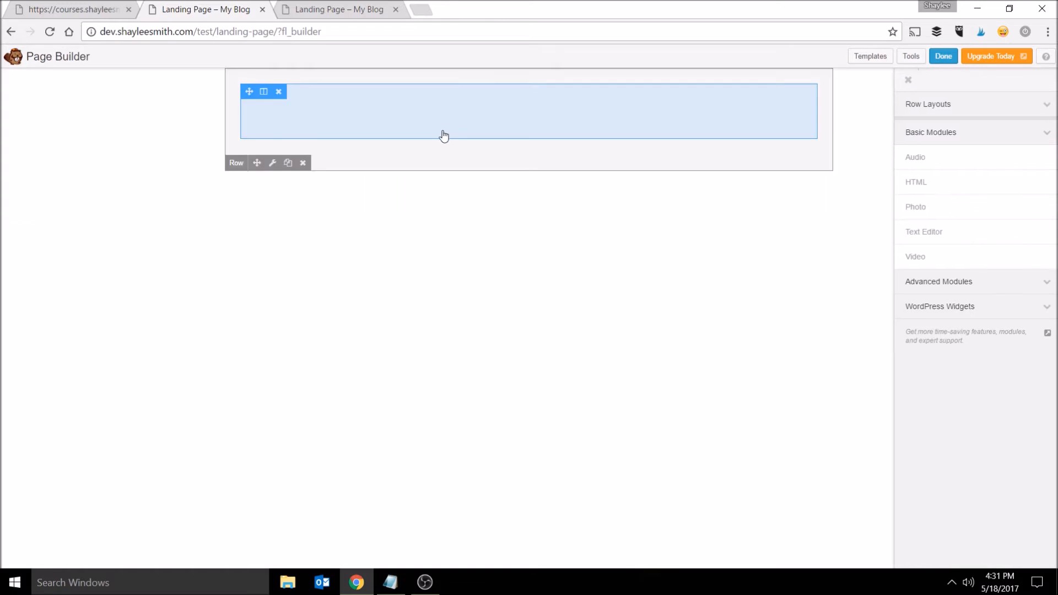
pyautogui.moveTo(406, 151)
pyautogui.click(273, 165)
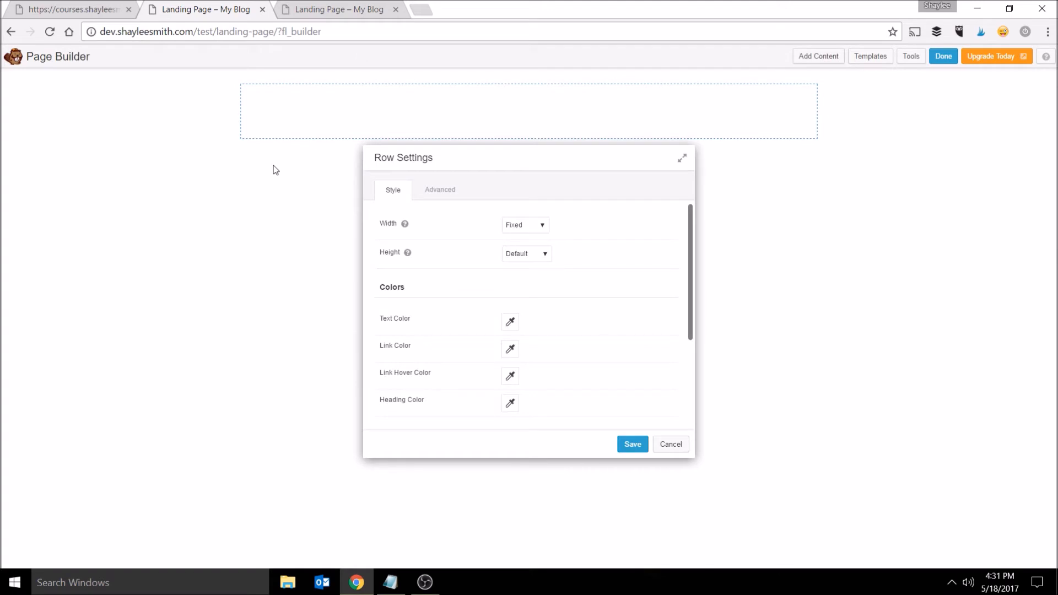
pyautogui.click(538, 228)
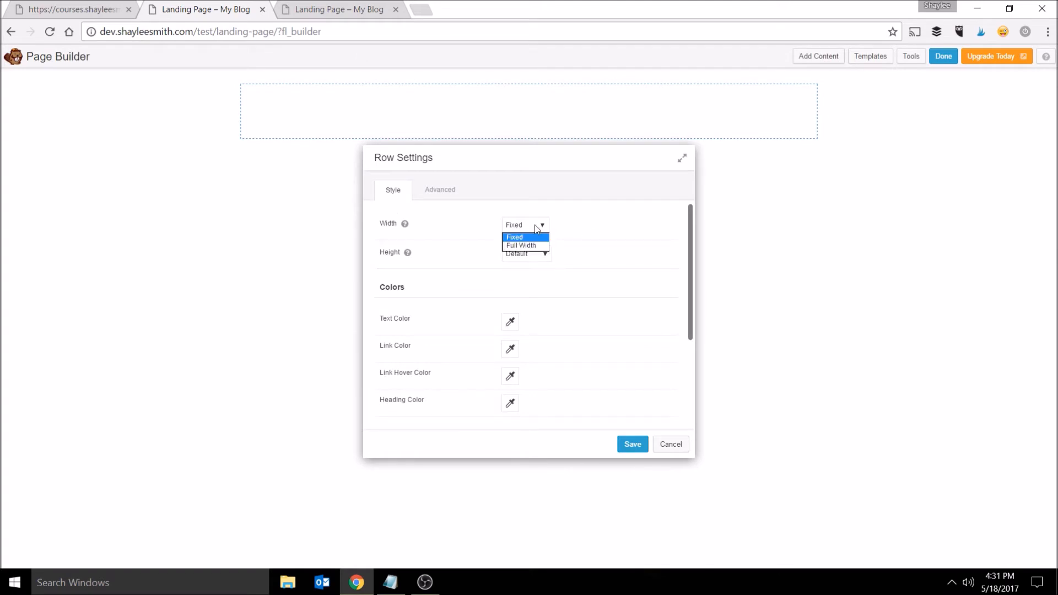
pyautogui.click(538, 246)
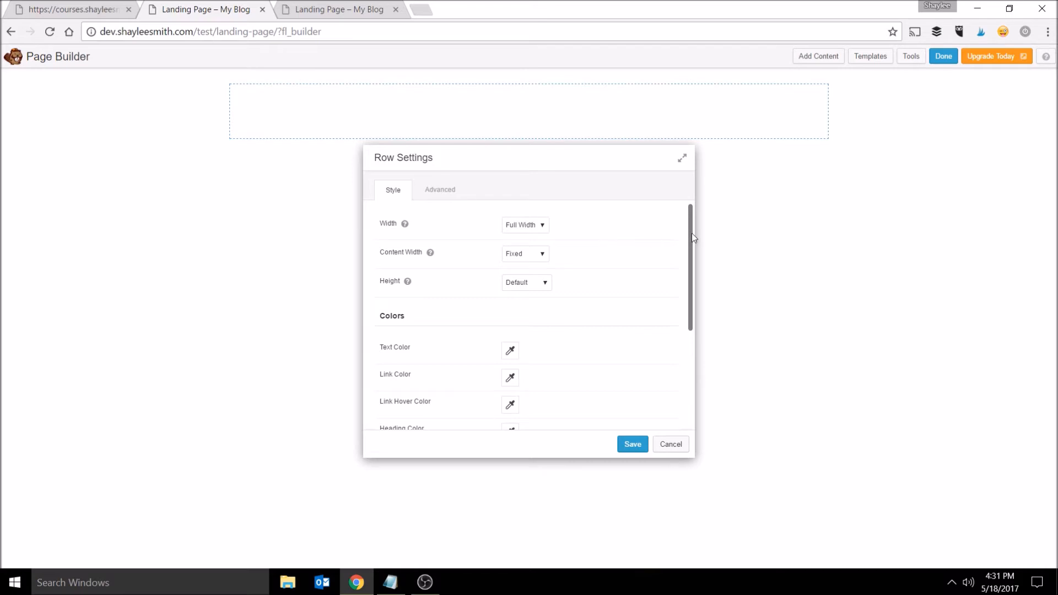
# - Set the row background type to Color and pick a light blue, #7aa0cc
pyautogui.moveTo(691, 232); pyautogui.dragTo(691, 330)
pyautogui.click(519, 330)
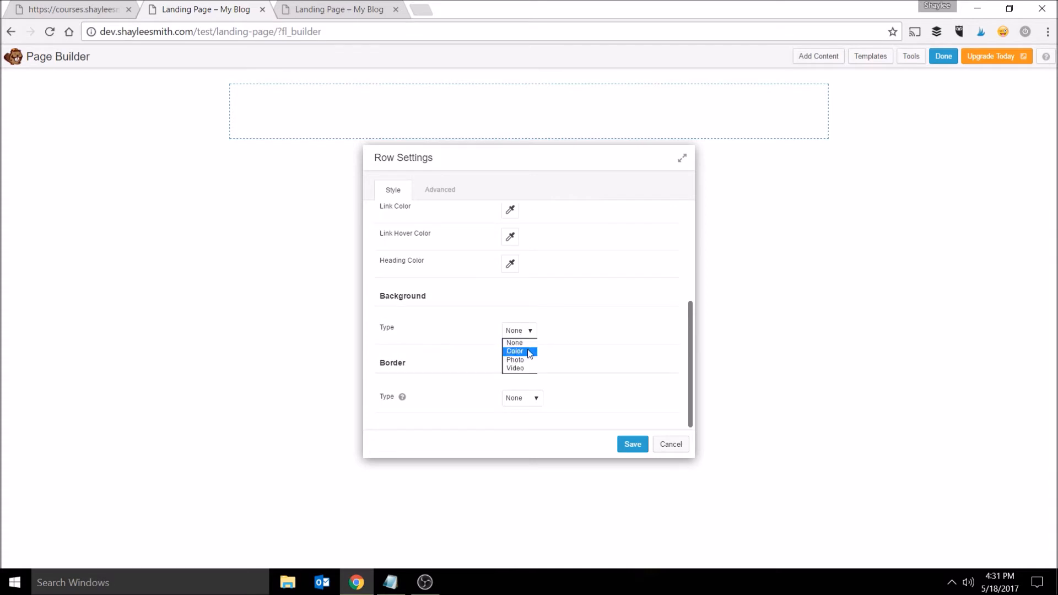
pyautogui.click(528, 368)
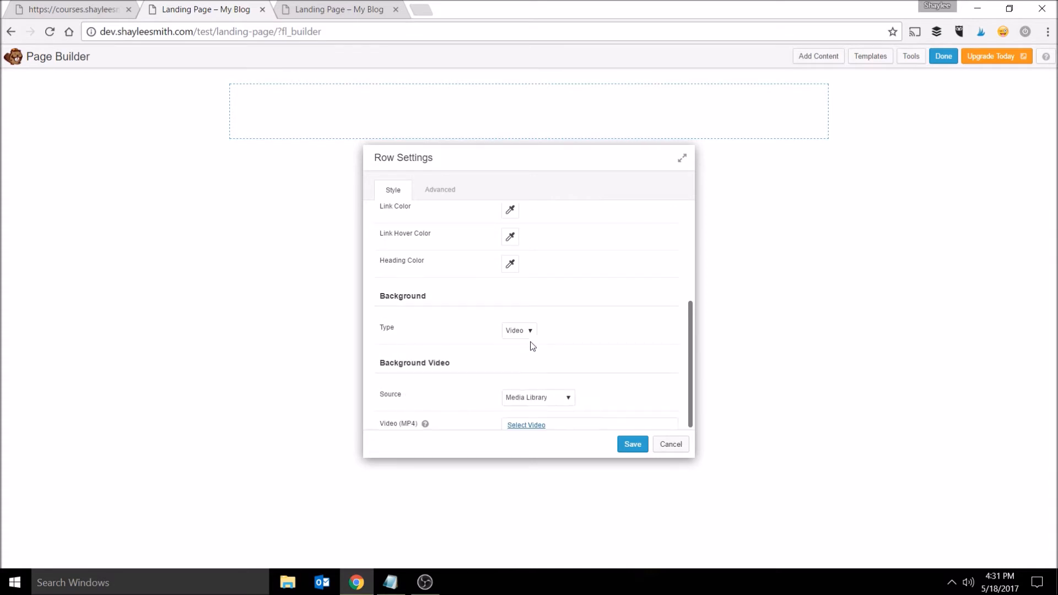
pyautogui.click(532, 332)
pyautogui.click(524, 351)
pyautogui.scroll(-1, 582, 318)
pyautogui.scroll(-2, 582, 309)
pyautogui.click(510, 306)
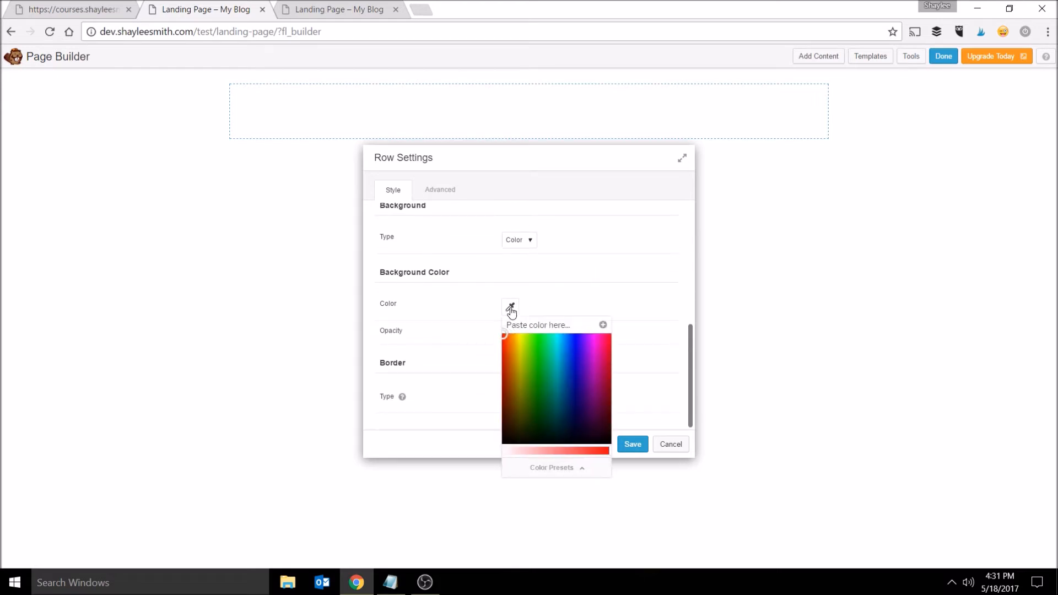
pyautogui.click(571, 359)
pyautogui.click(537, 360)
pyautogui.moveTo(537, 359)
pyautogui.mouseDown()
pyautogui.moveTo(548, 382)
pyautogui.moveTo(569, 378)
pyautogui.moveTo(574, 401)
pyautogui.moveTo(527, 377)
pyautogui.moveTo(524, 363)
pyautogui.moveTo(543, 350)
pyautogui.moveTo(567, 356)
pyautogui.mouseUp()
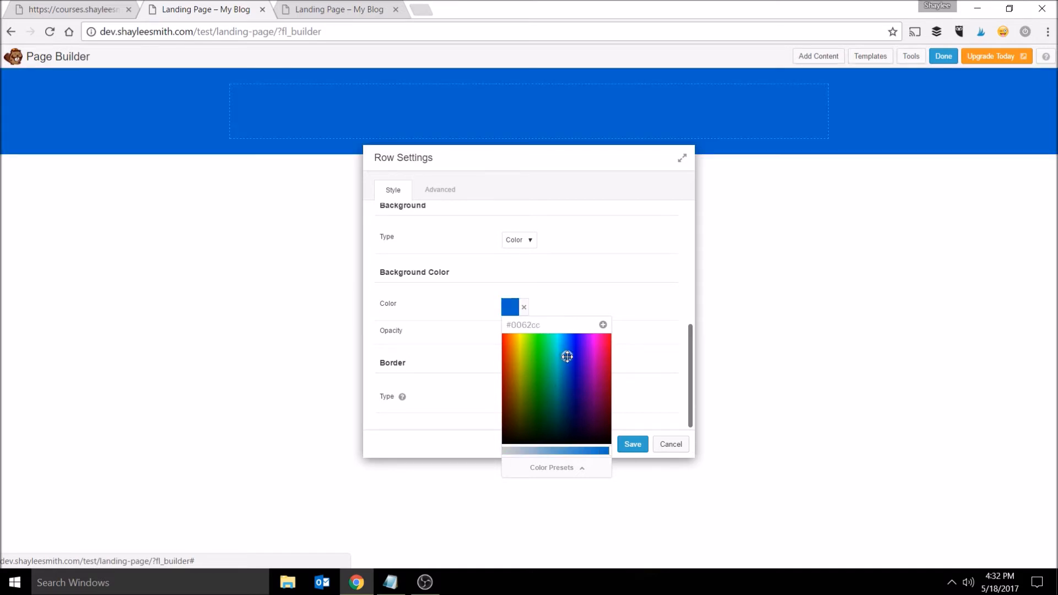
pyautogui.moveTo(540, 447); pyautogui.dragTo(546, 453)
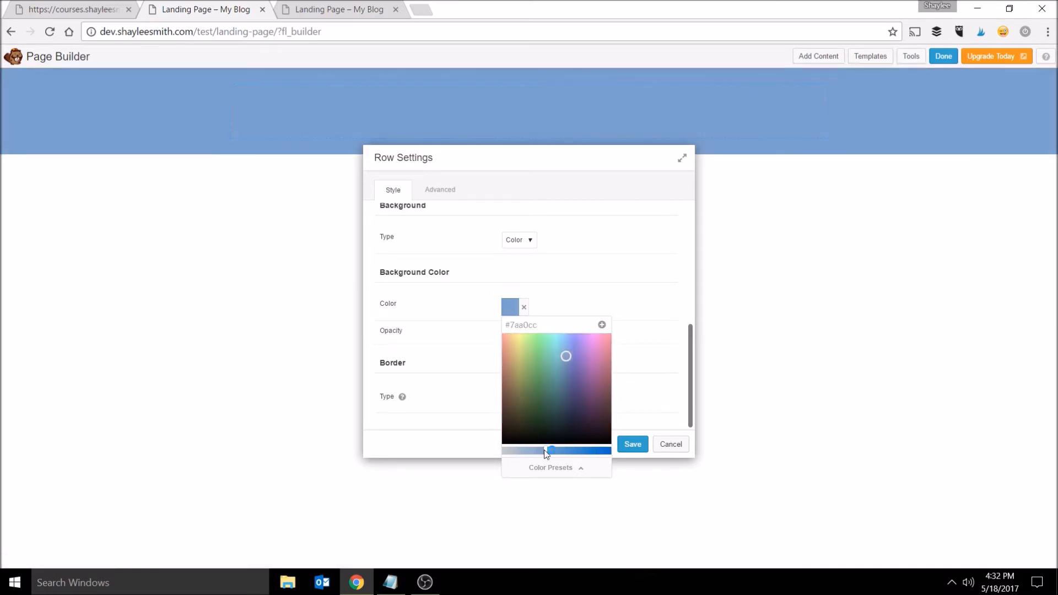
pyautogui.click(639, 308)
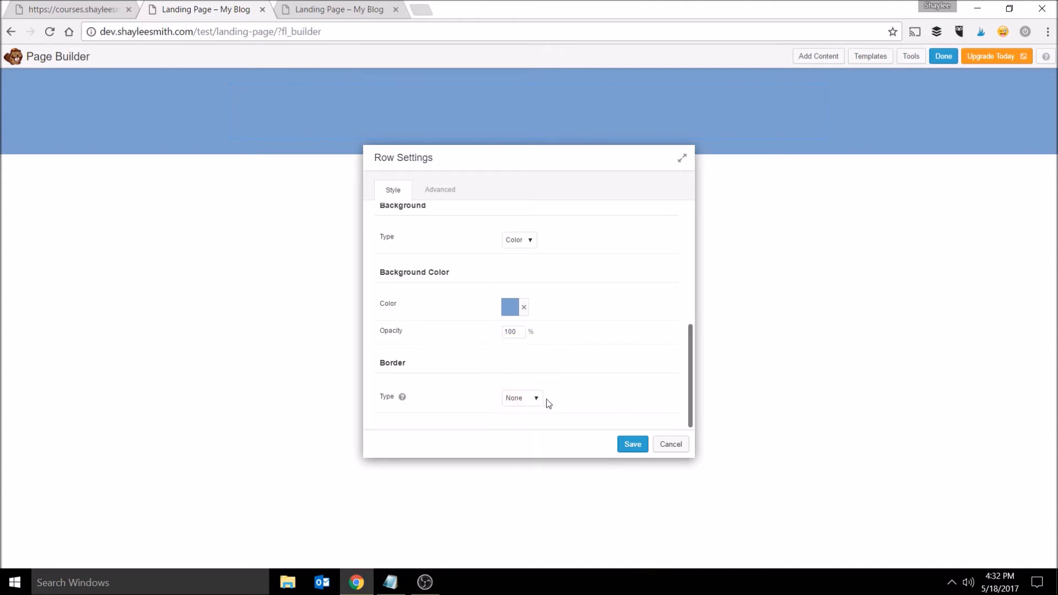
# - Review the row's Advanced settings for margins, responsive layout and visibility display
pyautogui.scroll(4, 601, 390)
pyautogui.scroll(2, 583, 359)
pyautogui.click(448, 192)
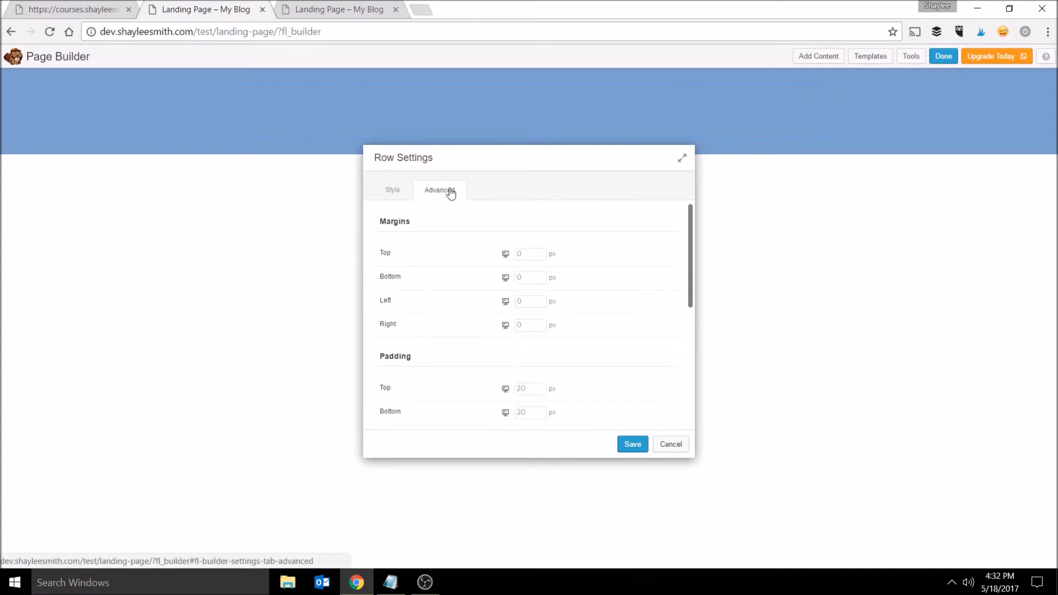
pyautogui.scroll(-3, 609, 273)
pyautogui.scroll(3, 612, 277)
pyautogui.scroll(-4, 503, 303)
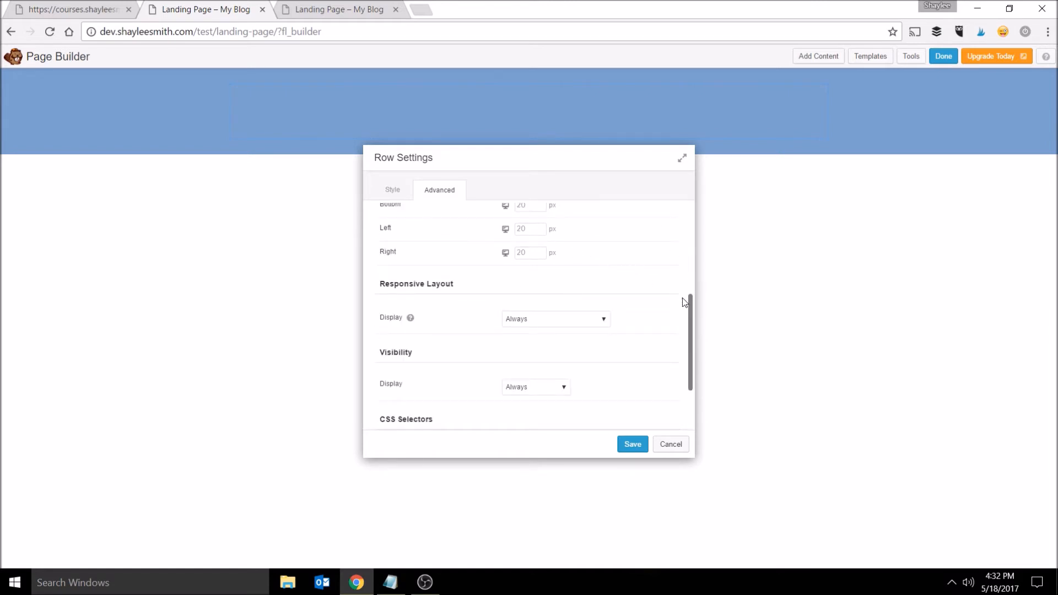
pyautogui.scroll(-2, 664, 309)
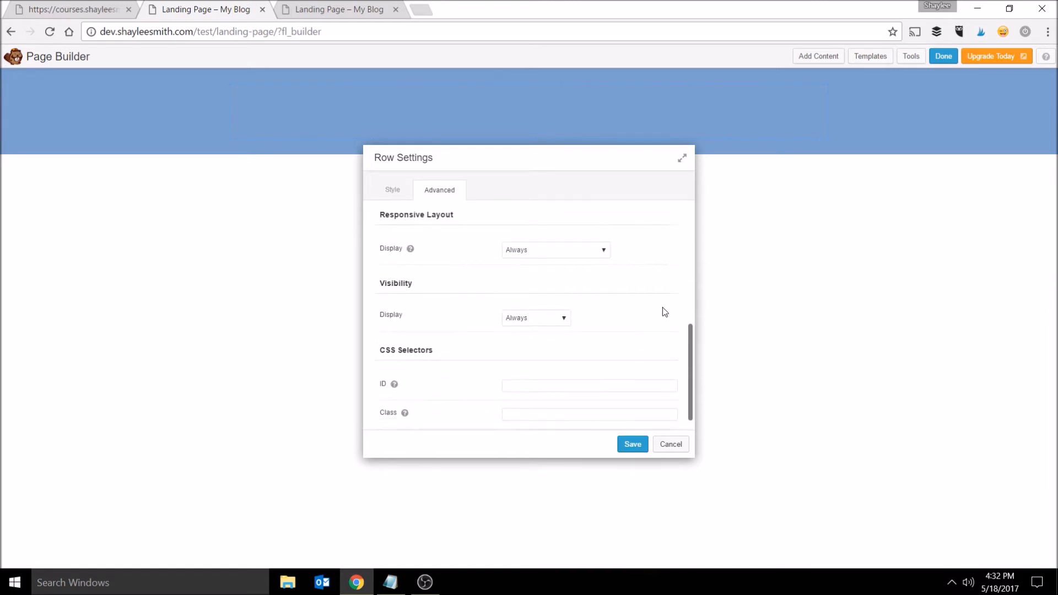
pyautogui.click(586, 255)
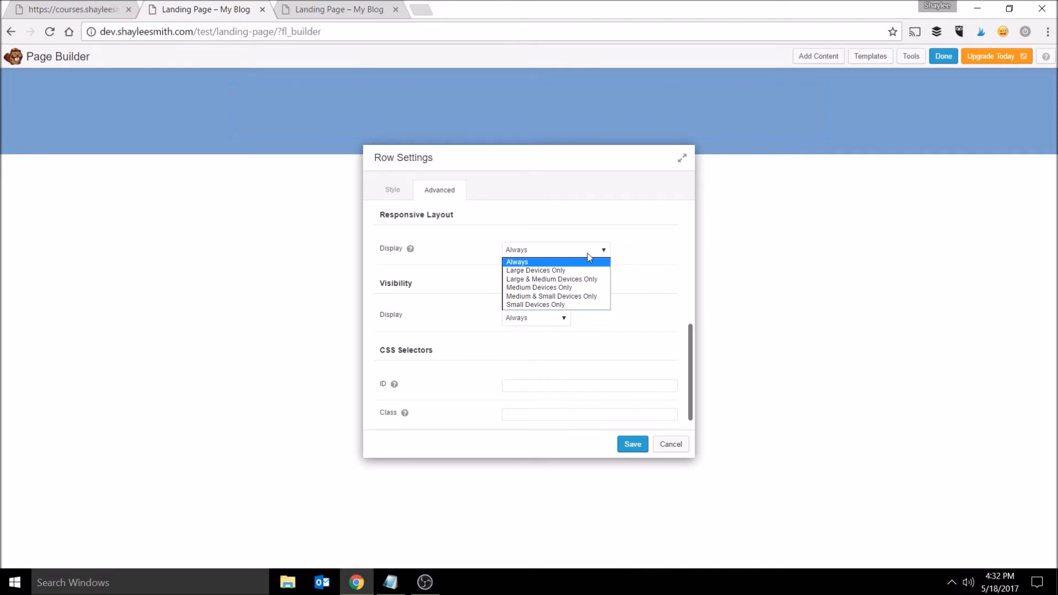
pyautogui.click(662, 261)
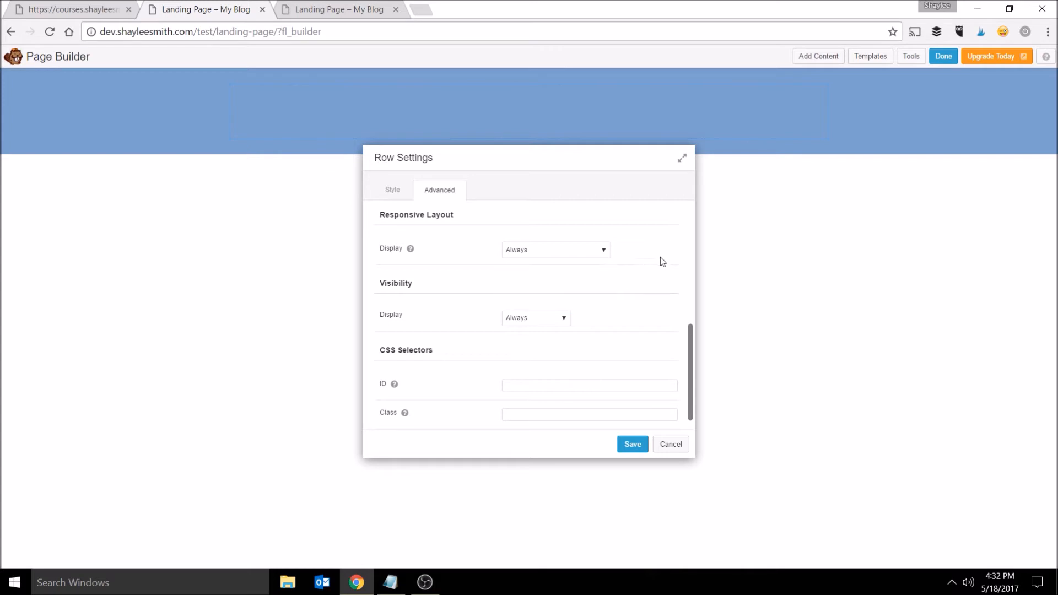
pyautogui.click(561, 319)
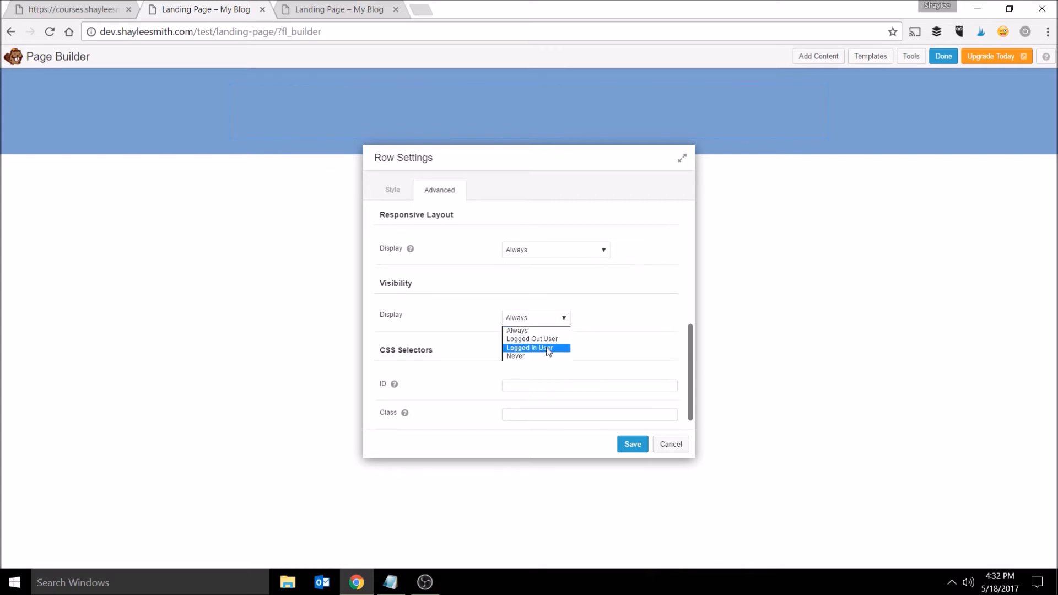
pyautogui.click(564, 324)
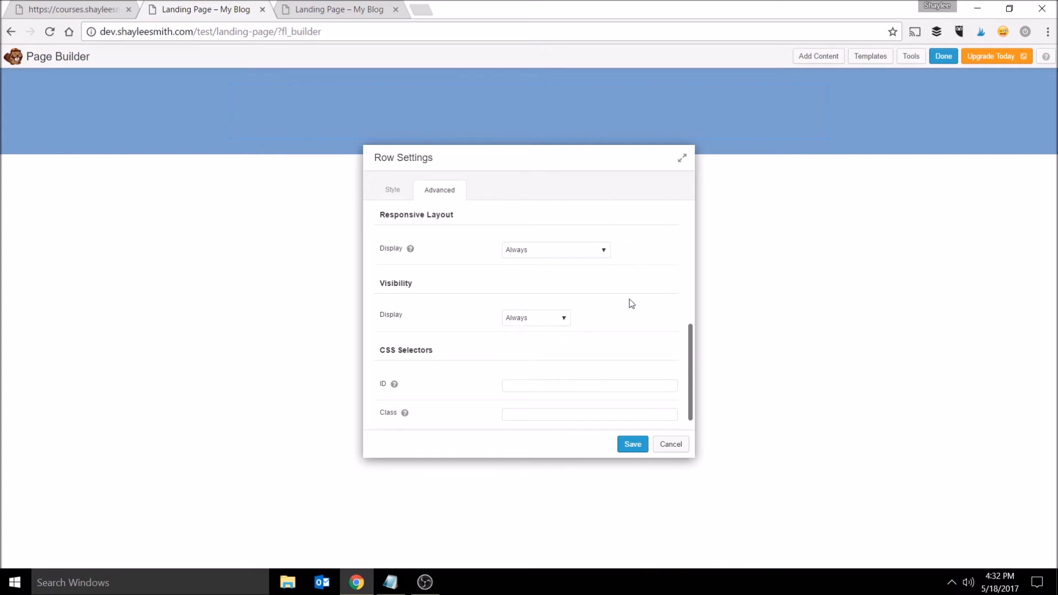
pyautogui.scroll(-1, 625, 279)
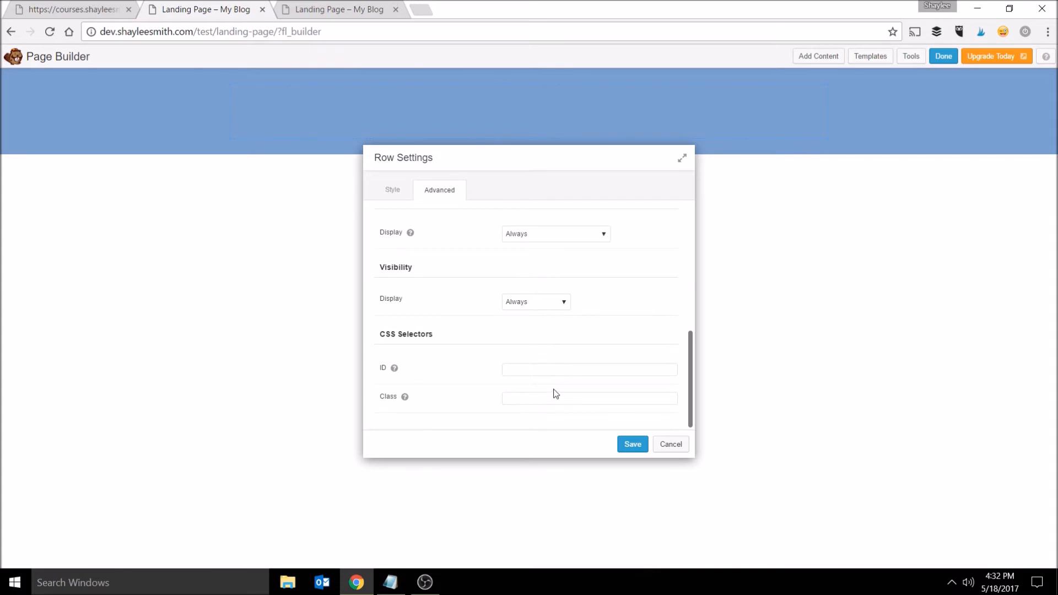
pyautogui.scroll(5, 545, 394)
# - Return to the Style settings and save the row settings
pyautogui.click(389, 192)
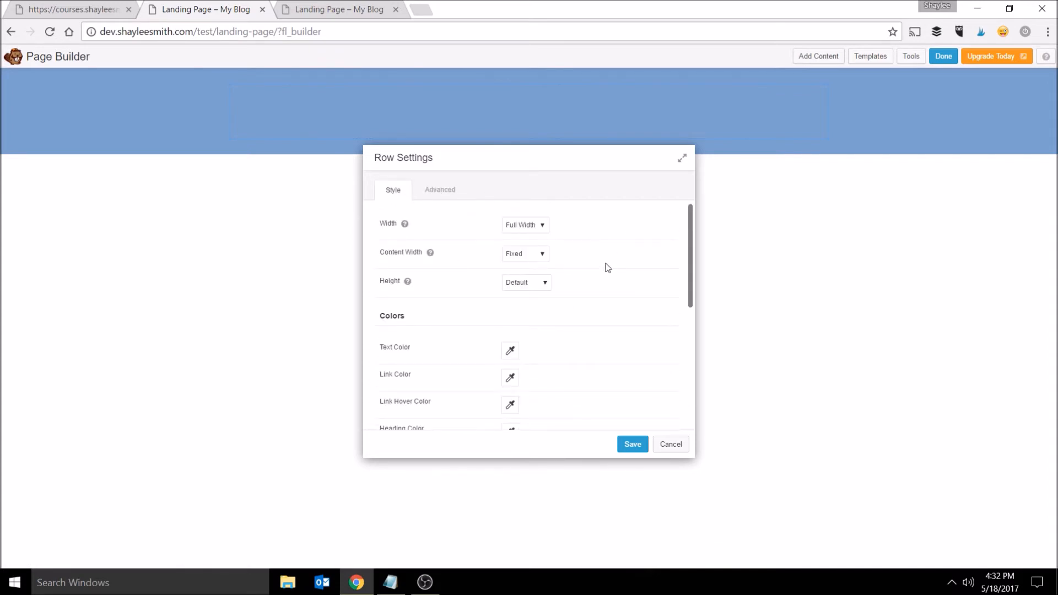
pyautogui.scroll(-7, 610, 278)
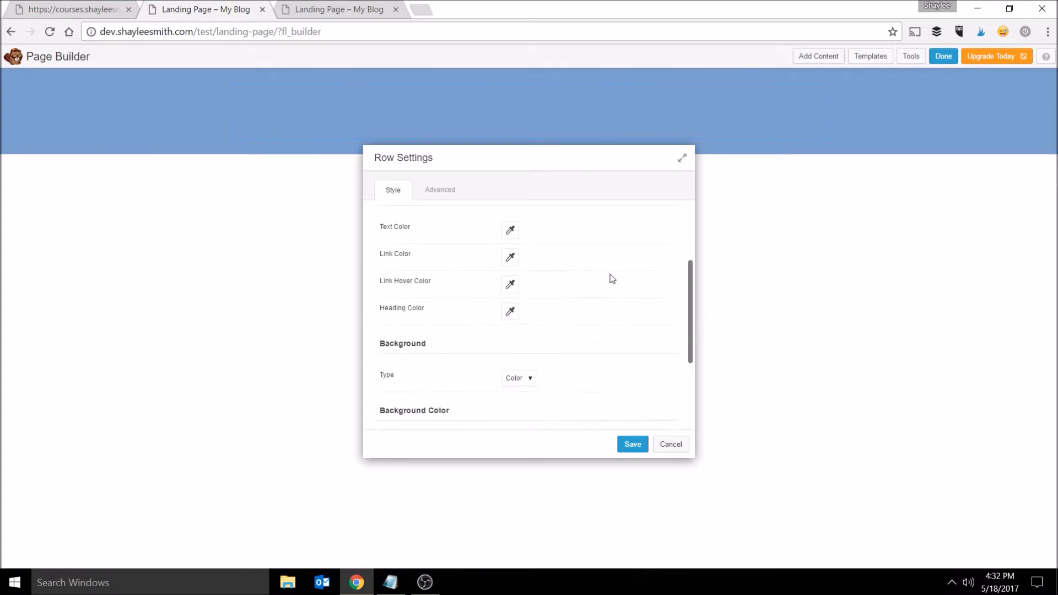
pyautogui.click(633, 446)
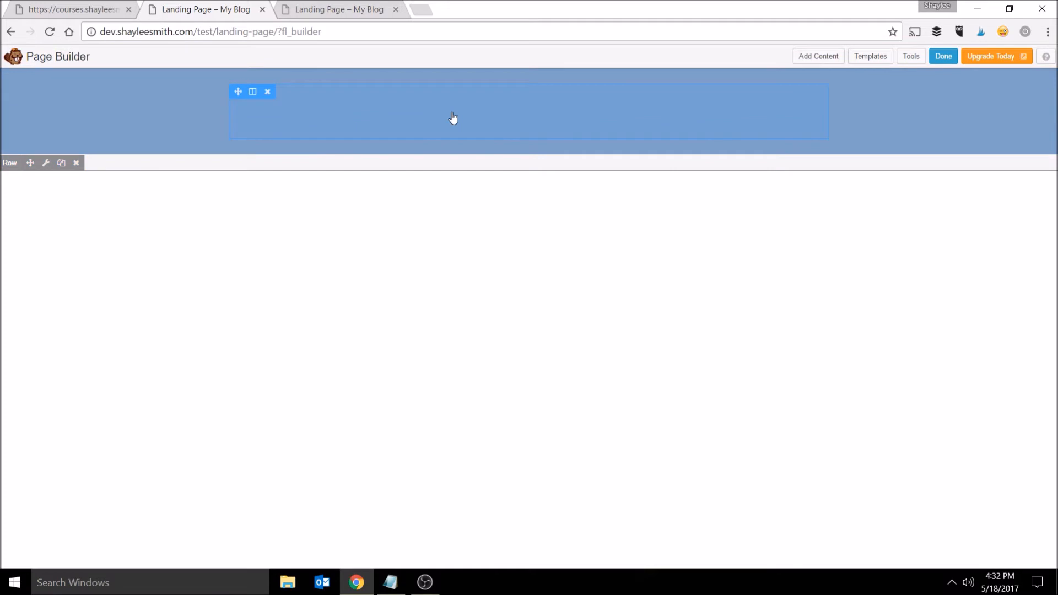
# - Browse the module categories available for adding content
pyautogui.click(832, 58)
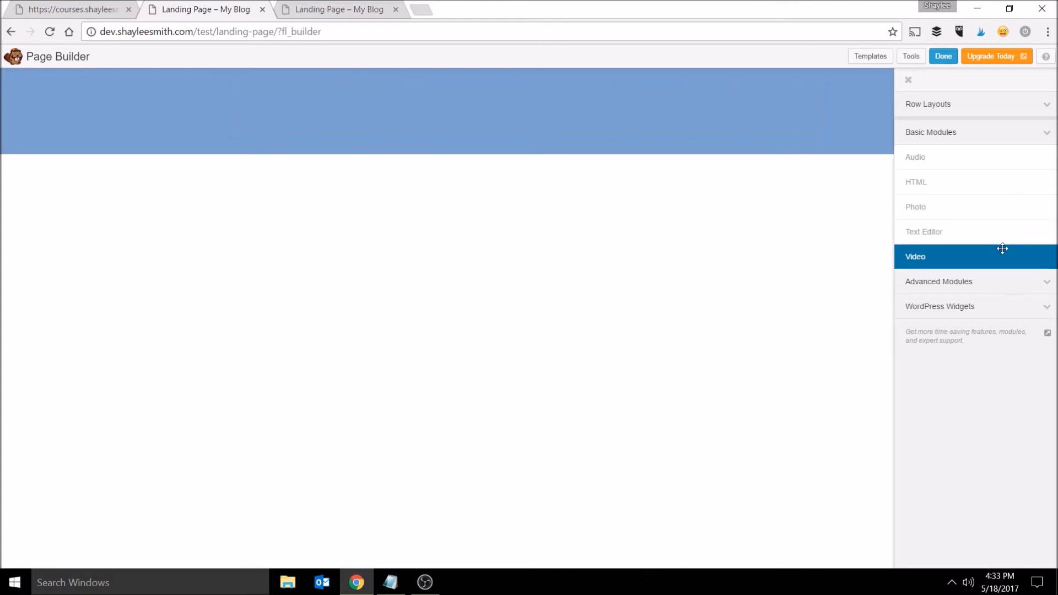
pyautogui.click(1009, 281)
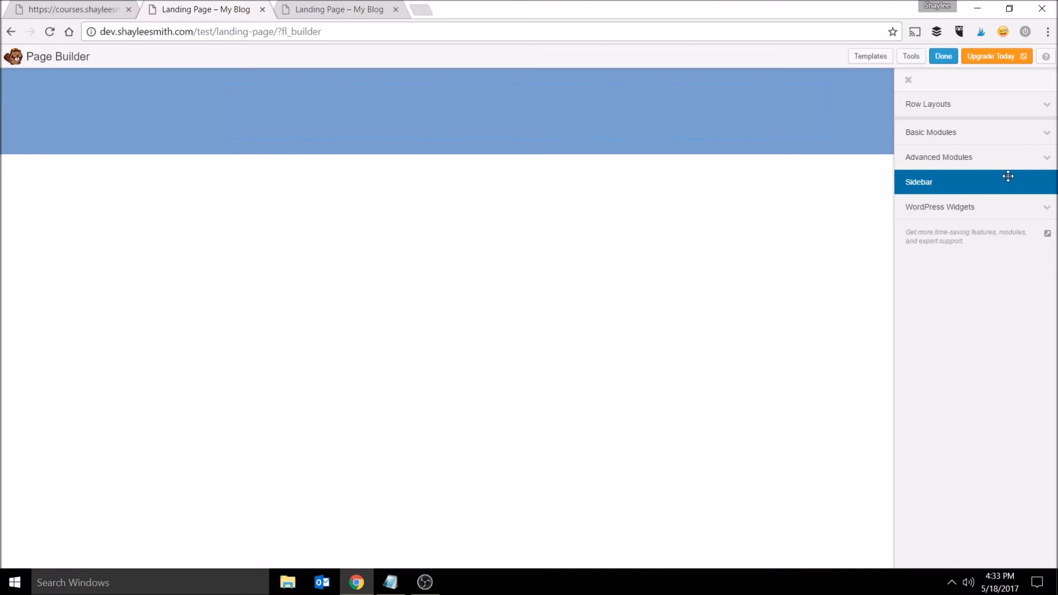
pyautogui.click(1010, 207)
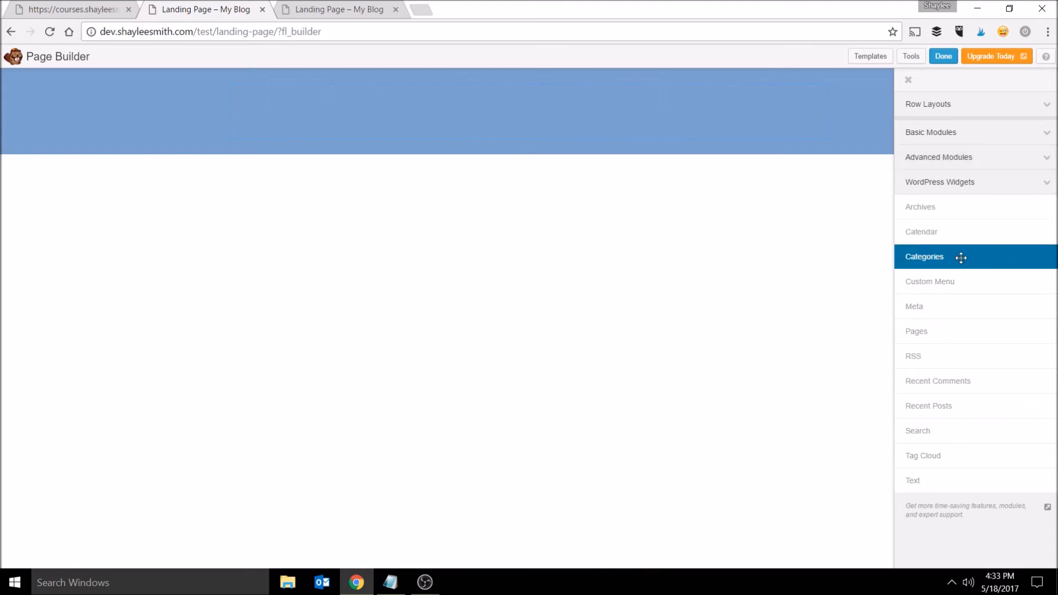
pyautogui.click(1011, 183)
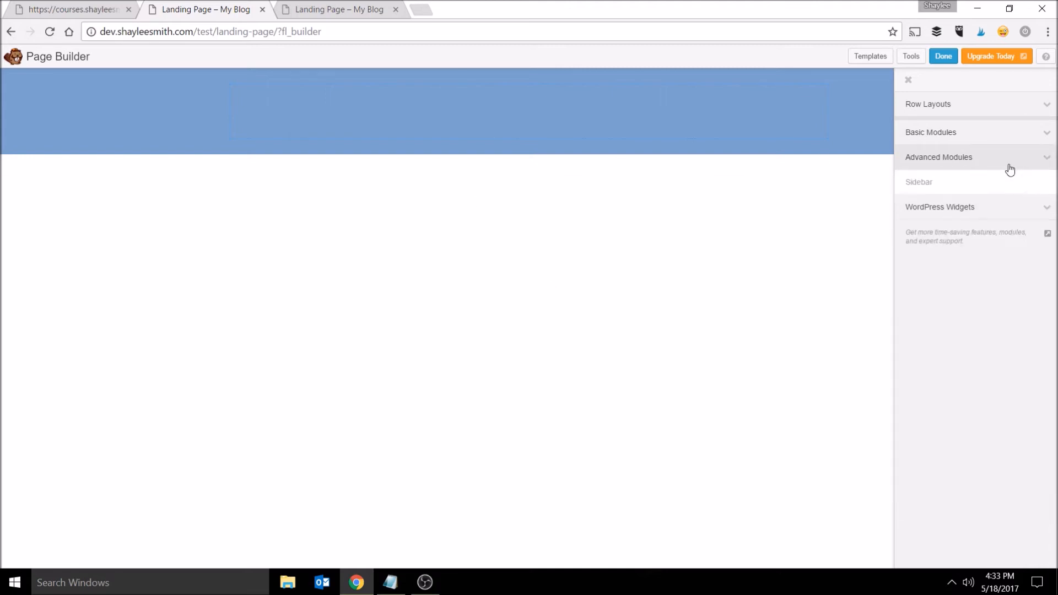
pyautogui.click(992, 135)
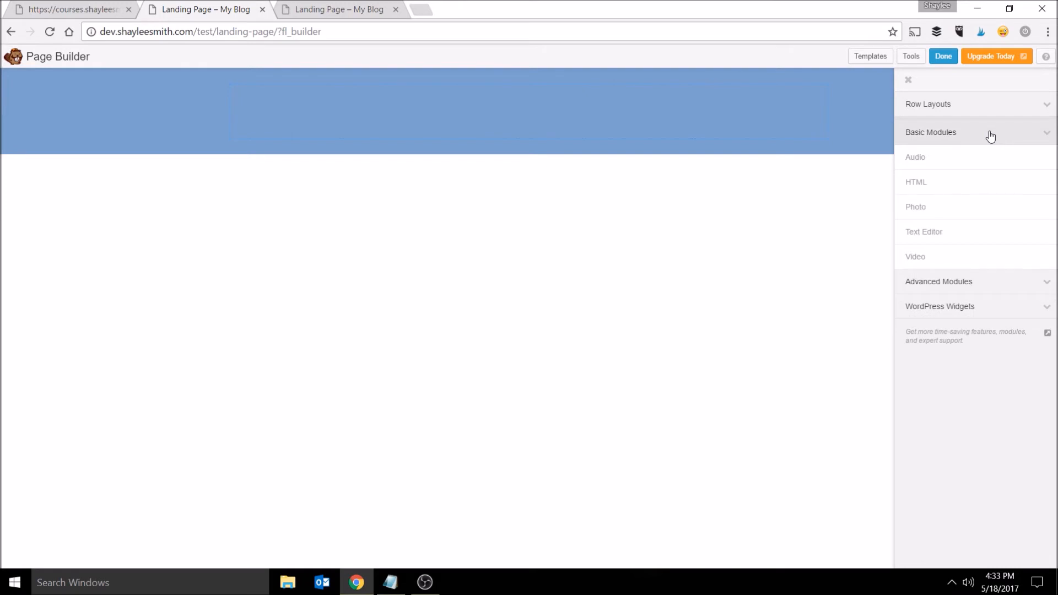
# - Drop a Text Editor module into the row and enter the text Some Headline Here
pyautogui.moveTo(976, 233); pyautogui.dragTo(572, 138)
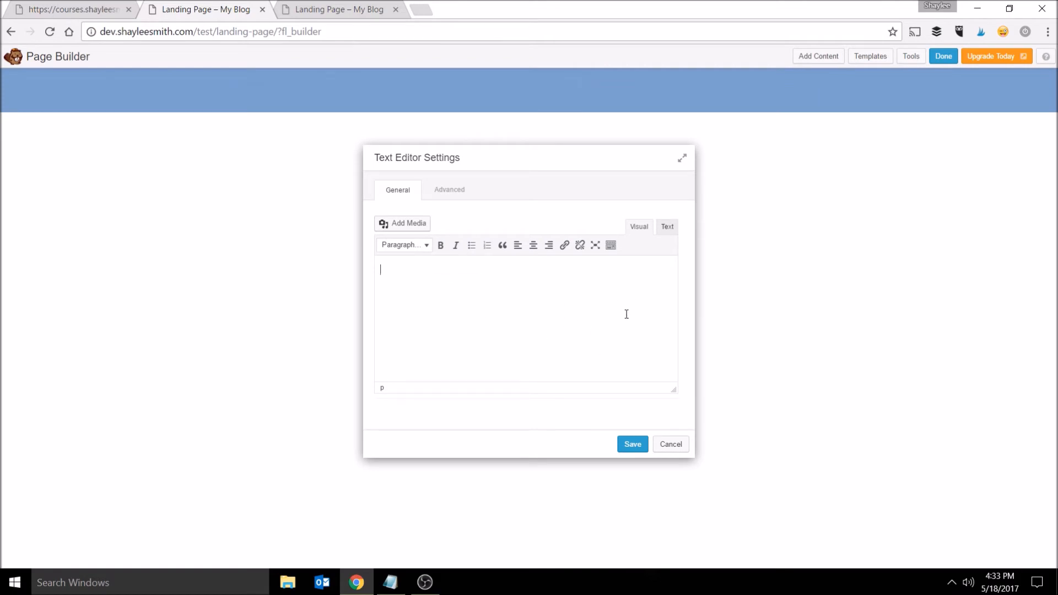
pyautogui.click(683, 161)
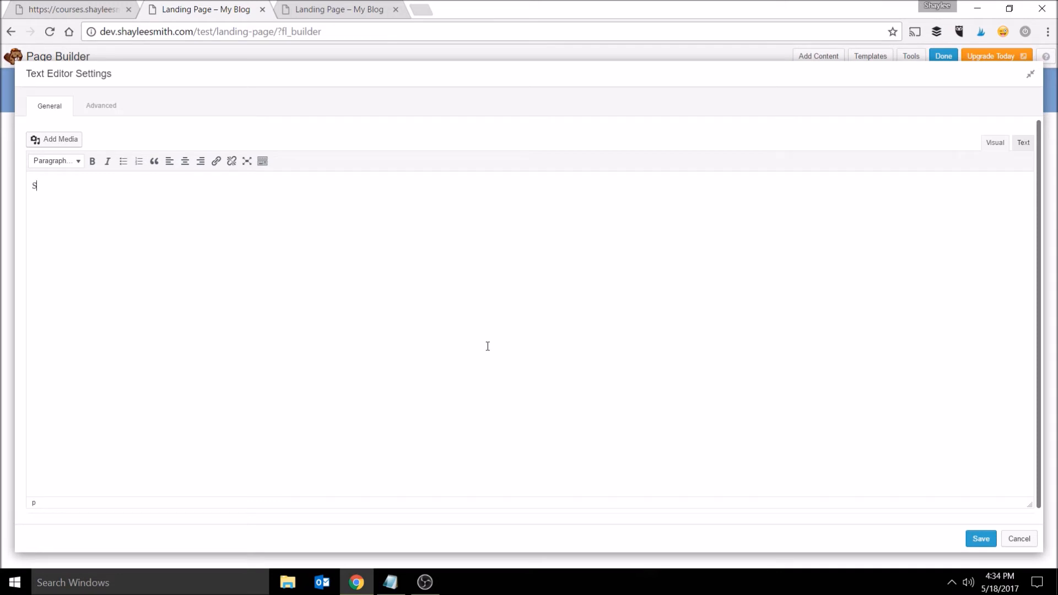
pyautogui.write('ome Headline Here')
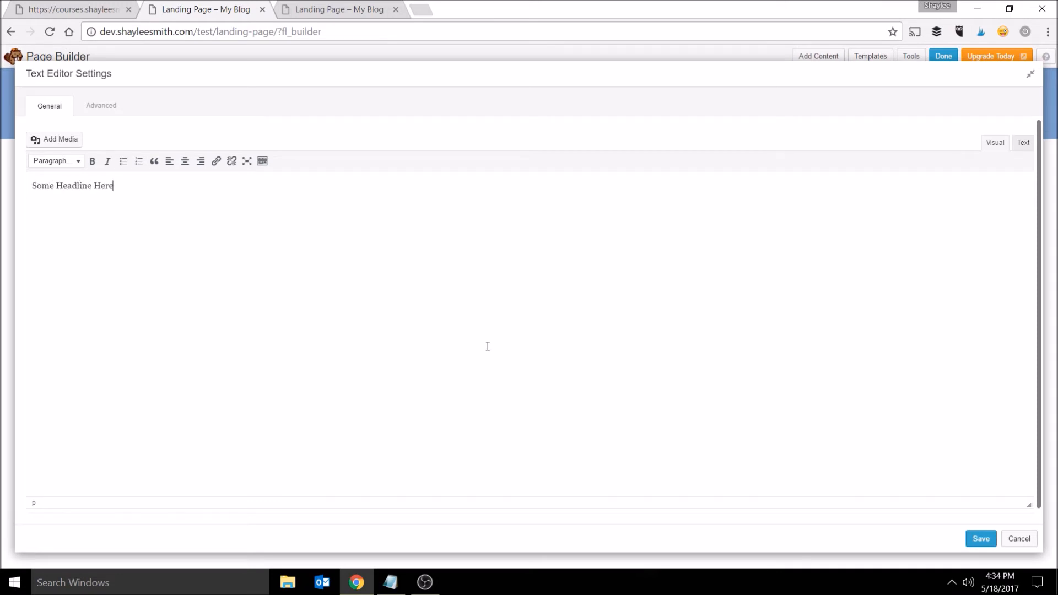
# - Format the headline as Heading 1 and add the tagline Here is my fancy tagline on a new line
pyautogui.click(58, 161)
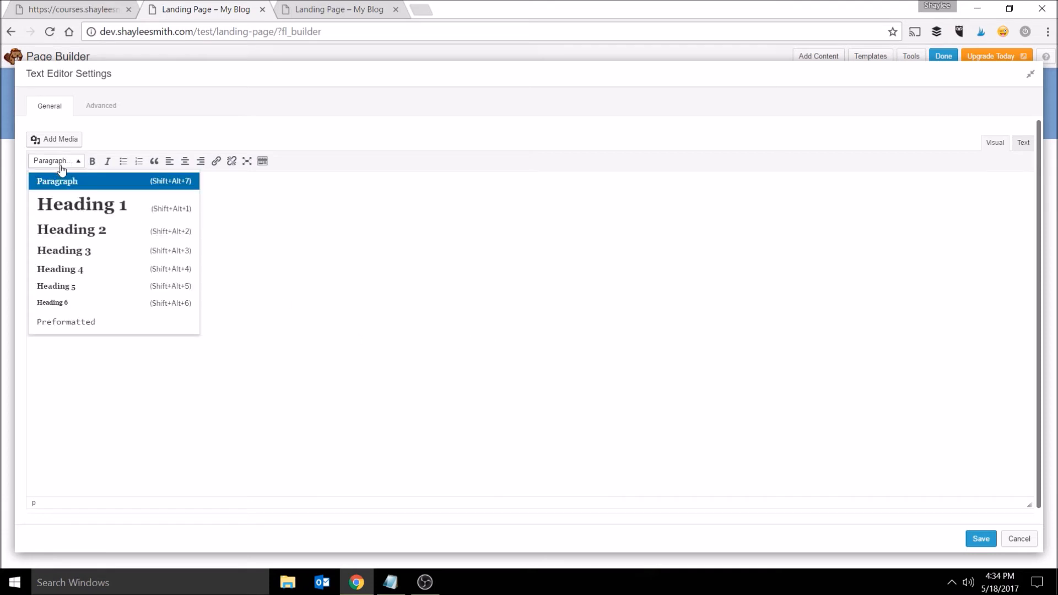
pyautogui.click(158, 207)
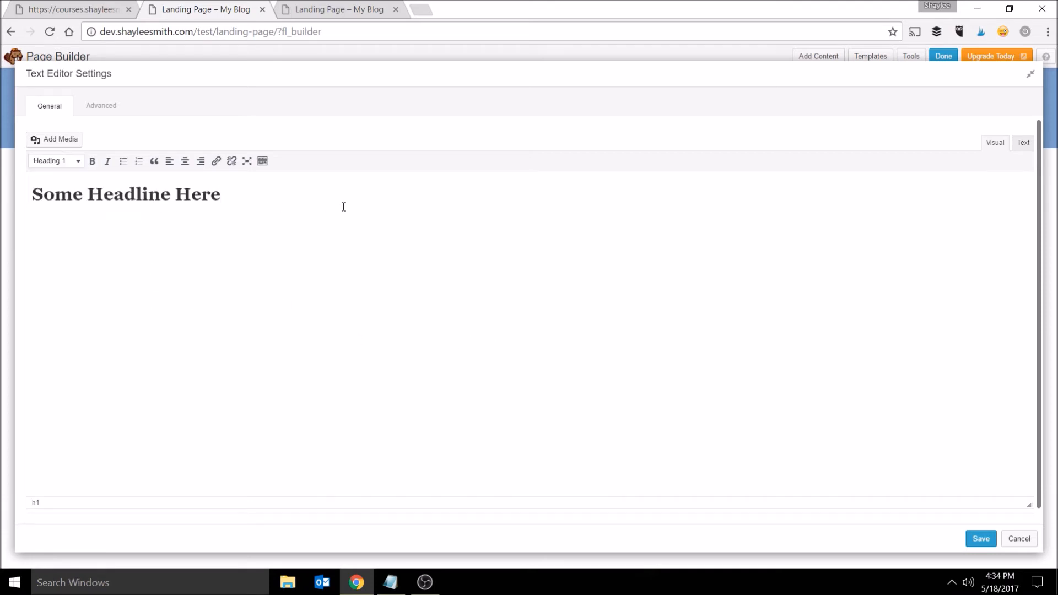
pyautogui.press('Return')
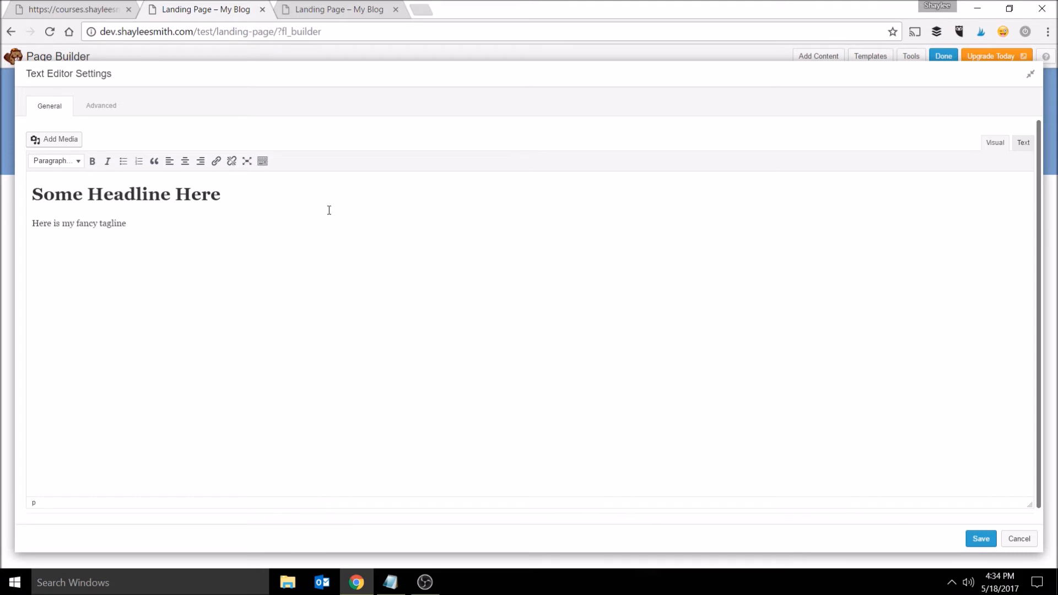
# - Format the tagline line as Heading 3
pyautogui.hotkey('ctrl', 'a')
pyautogui.click(123, 220)
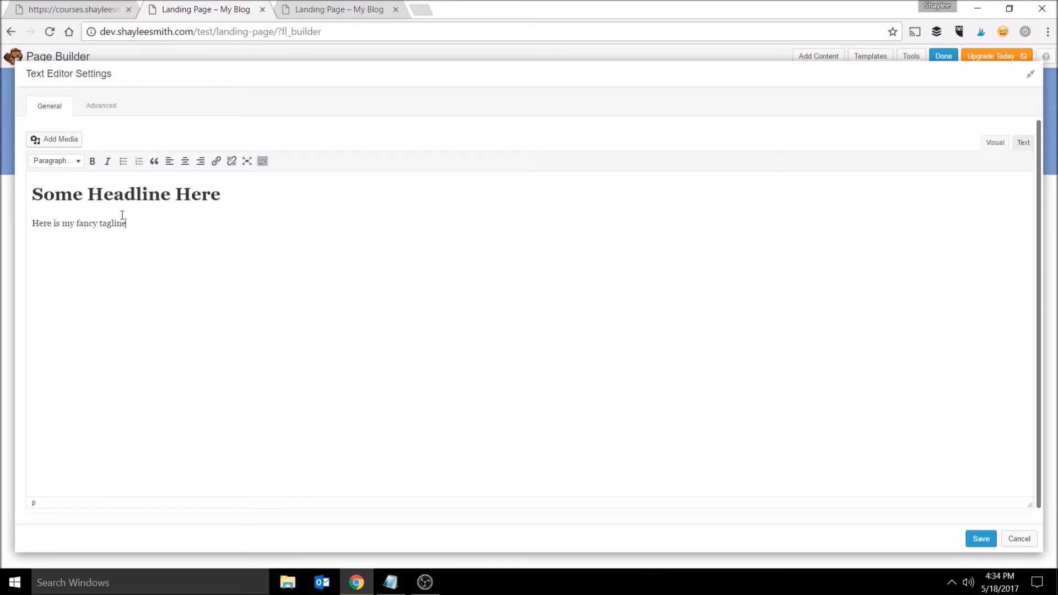
pyautogui.click(58, 161)
pyautogui.click(93, 251)
# - Center-align both the headline and the tagline
pyautogui.moveTo(177, 248); pyautogui.dragTo(3, 182)
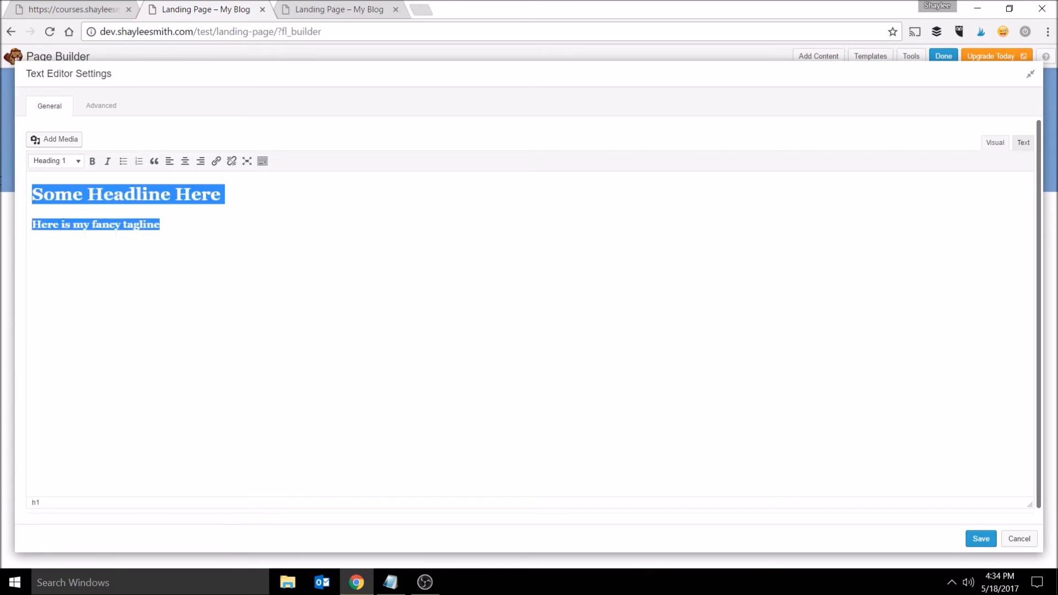
pyautogui.click(186, 161)
pyautogui.click(669, 234)
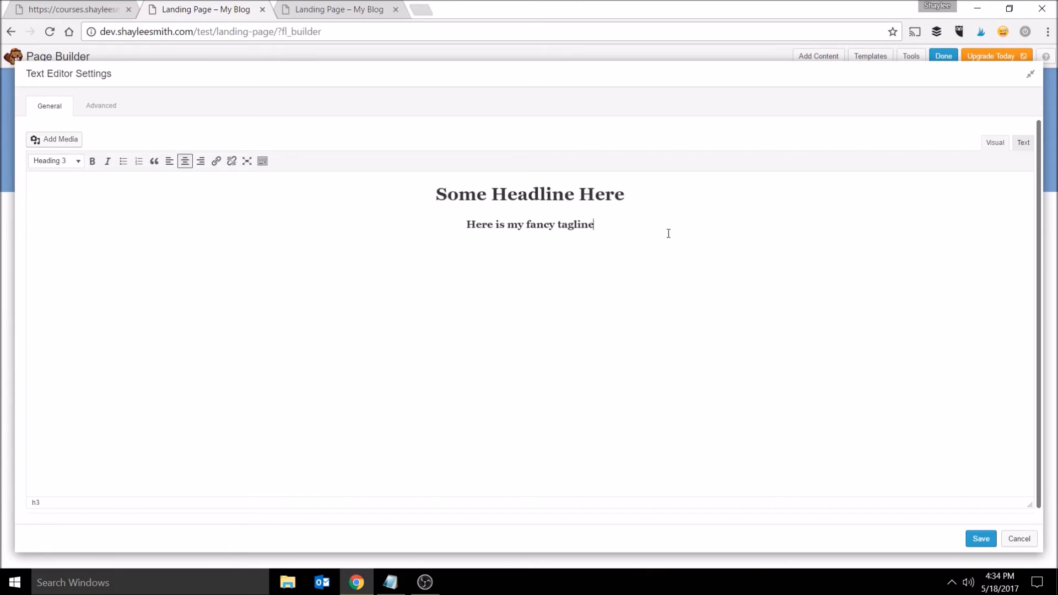
# - Make the headline and tagline text white and bold
pyautogui.click(981, 539)
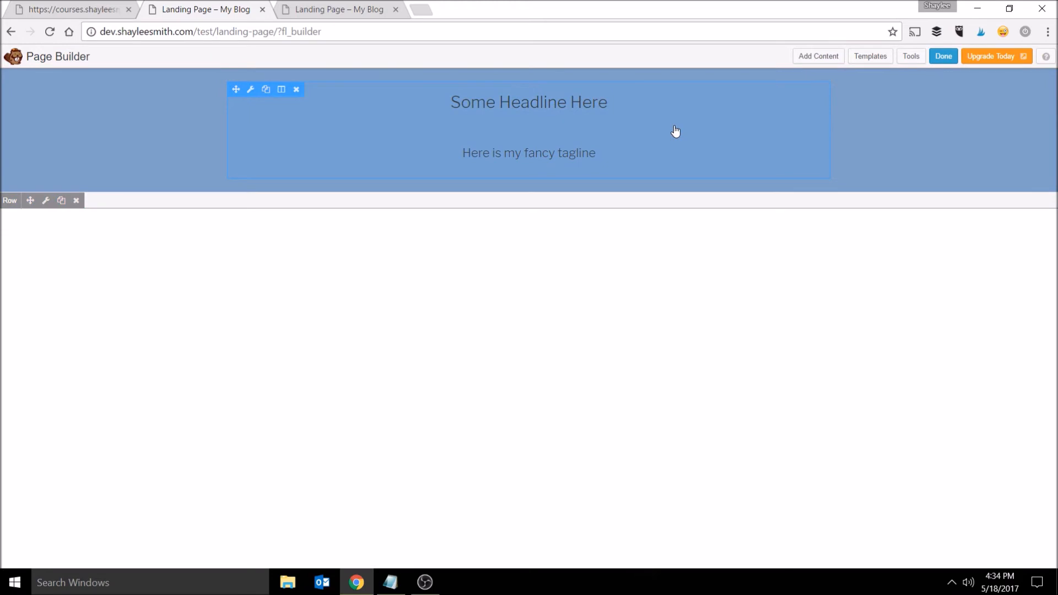
pyautogui.click(525, 132)
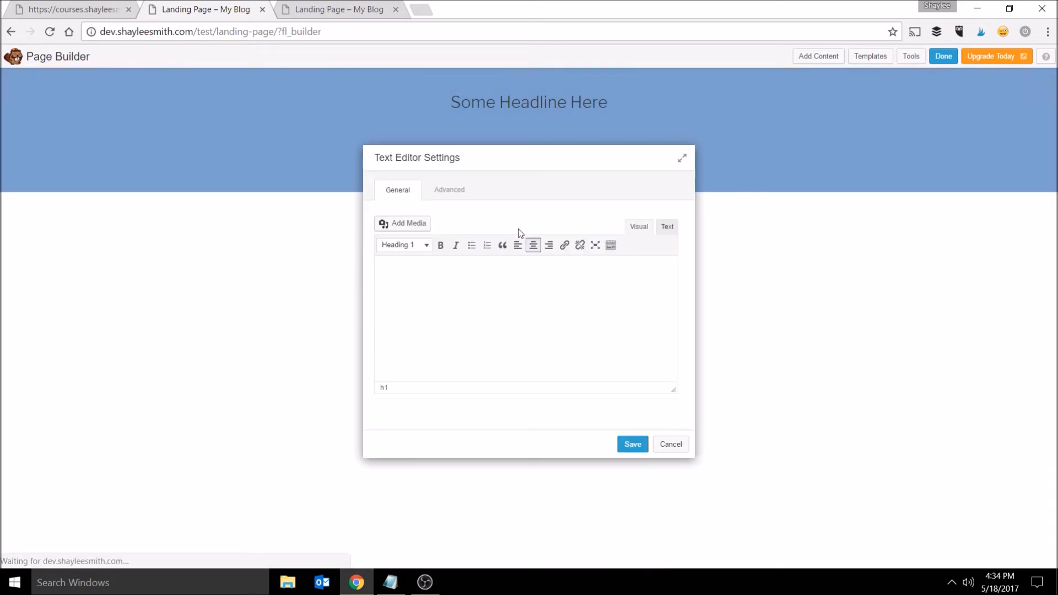
pyautogui.moveTo(629, 280); pyautogui.dragTo(433, 278)
pyautogui.moveTo(614, 320); pyautogui.dragTo(362, 254)
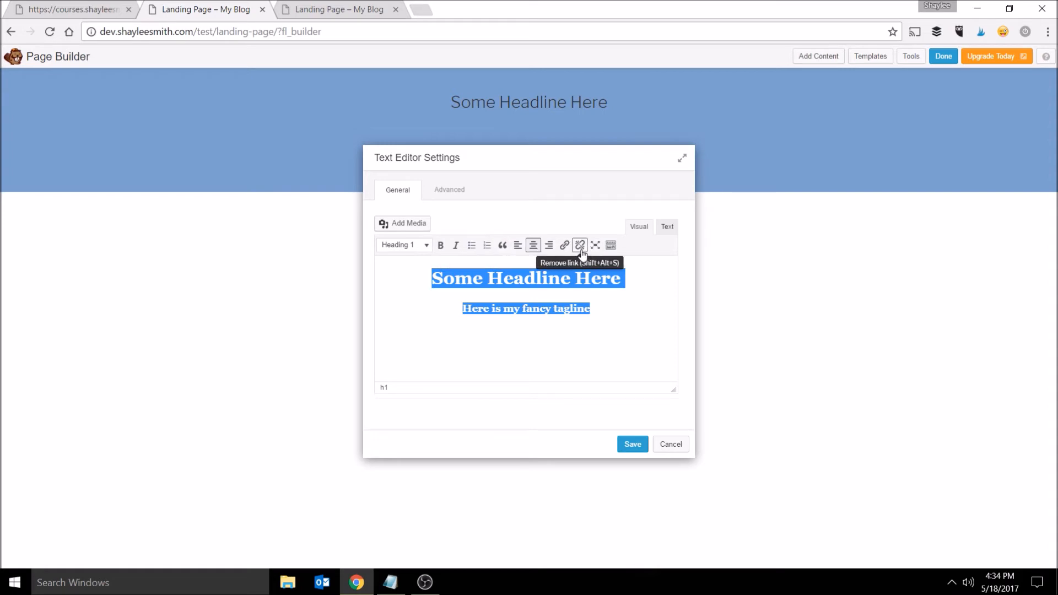
pyautogui.click(611, 245)
pyautogui.click(469, 262)
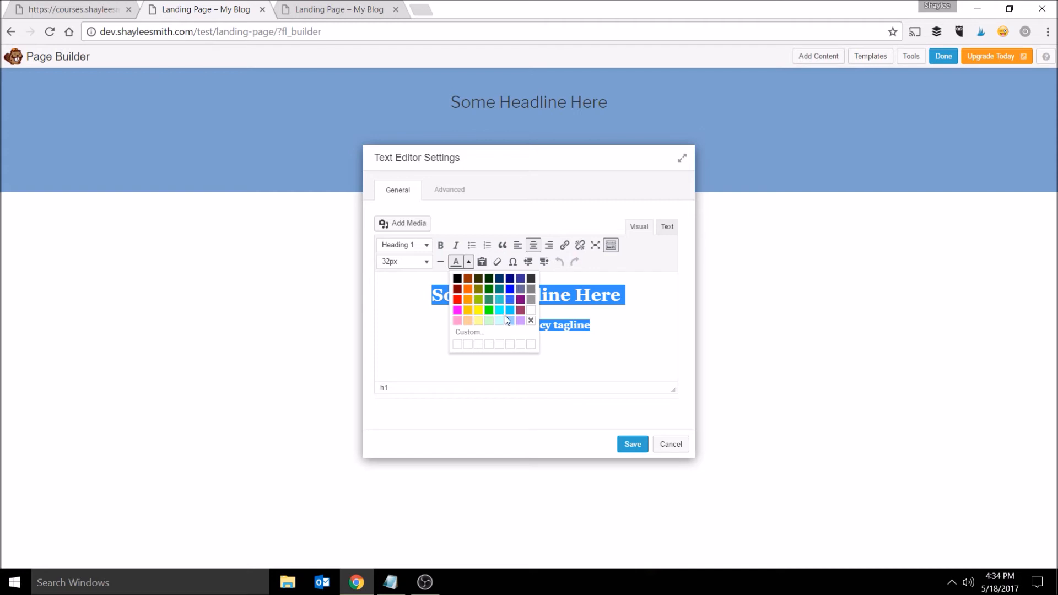
pyautogui.click(531, 310)
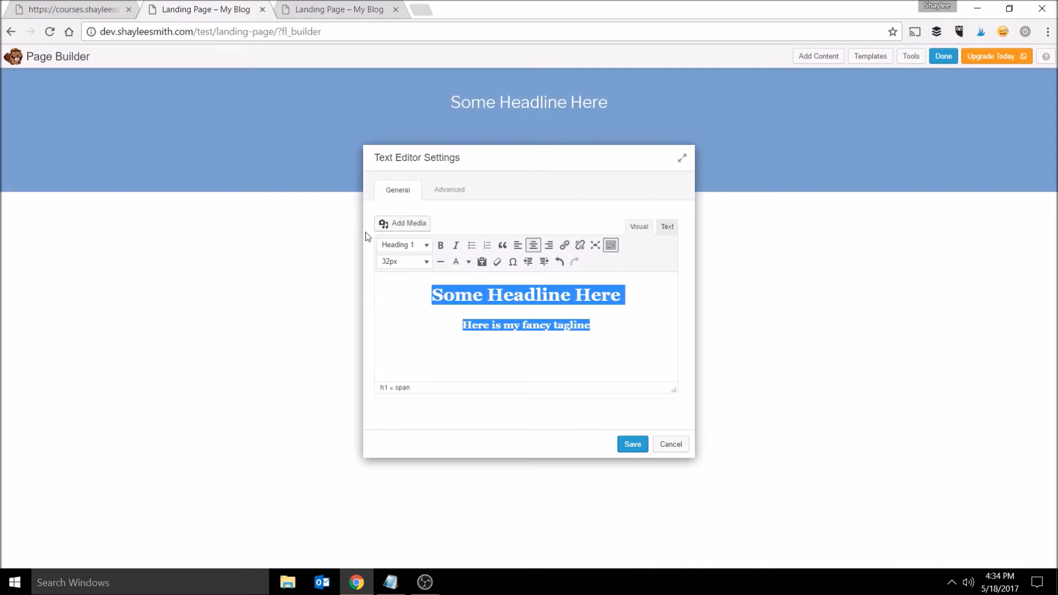
pyautogui.click(443, 248)
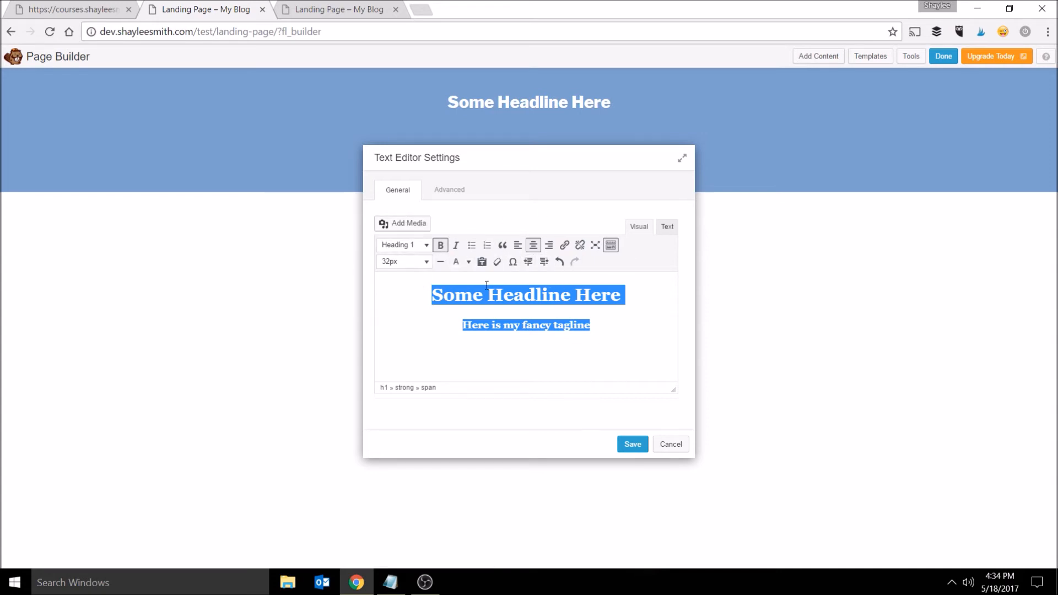
pyautogui.moveTo(413, 168); pyautogui.dragTo(484, 184)
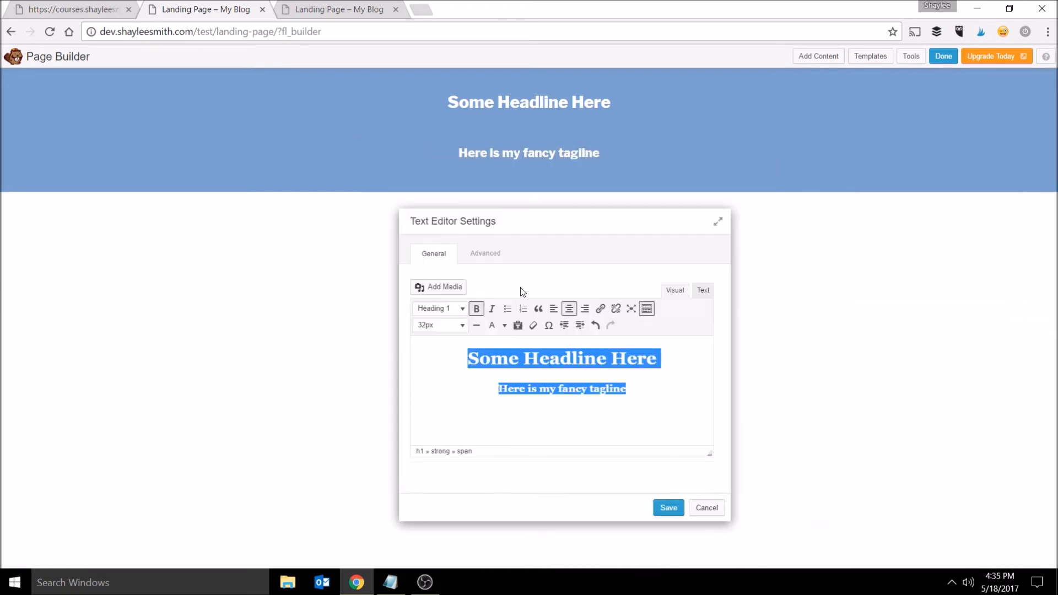
pyautogui.click(669, 506)
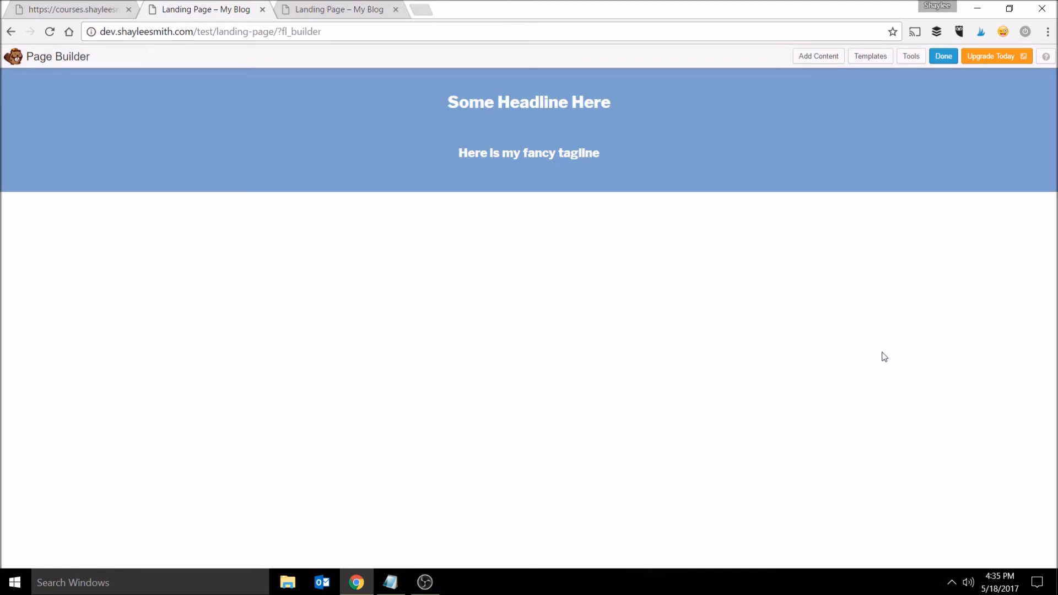
# - Add a three-column row below the header section
pyautogui.click(825, 60)
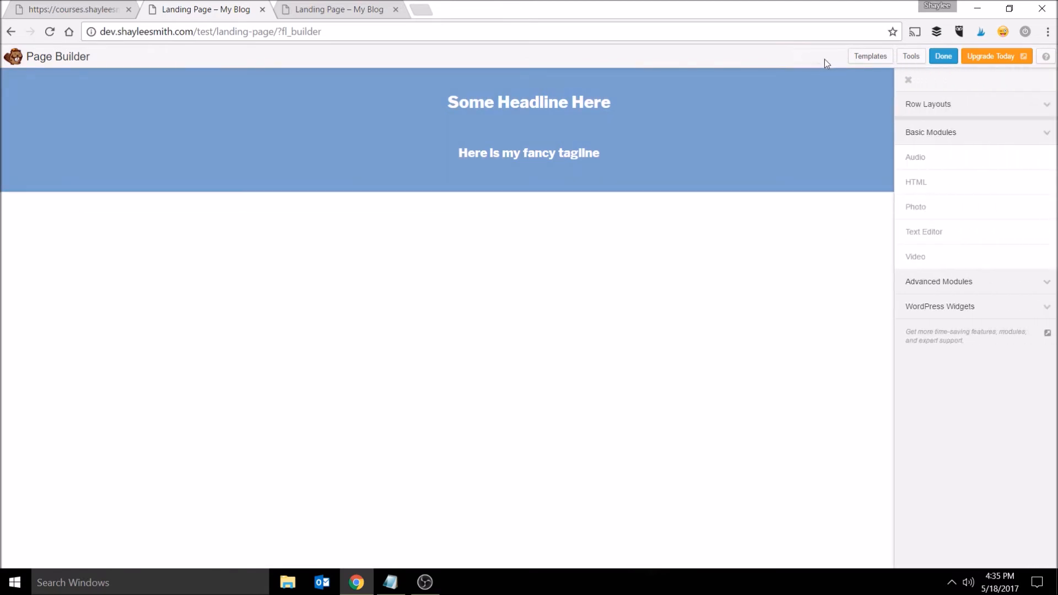
pyautogui.click(988, 110)
pyautogui.moveTo(954, 175); pyautogui.dragTo(579, 283)
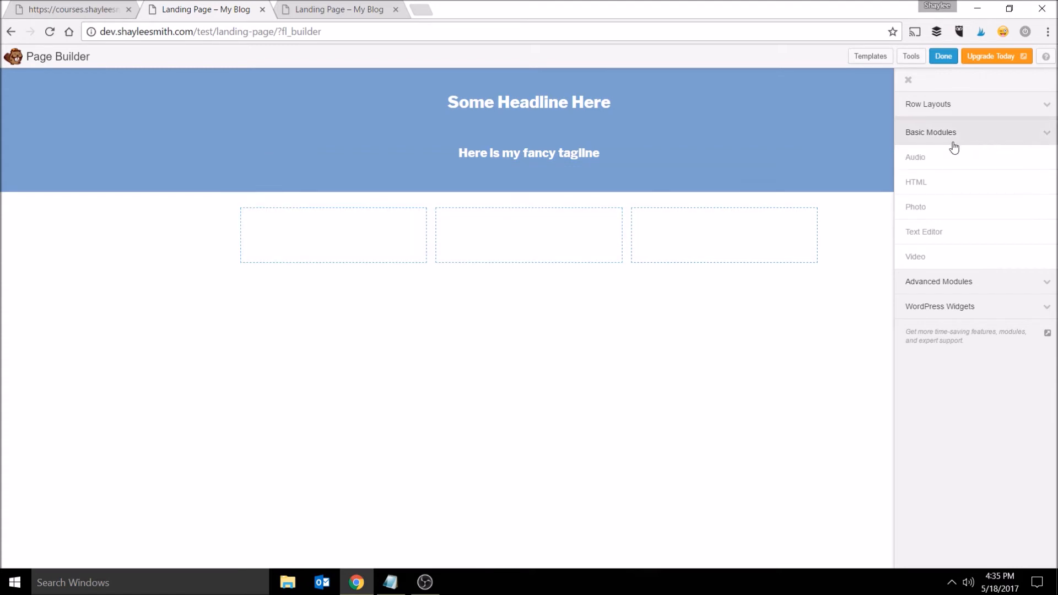
# - Place a Photo module in the first column using the grow-your-list-handbook-cover image
pyautogui.moveTo(953, 209); pyautogui.dragTo(376, 330)
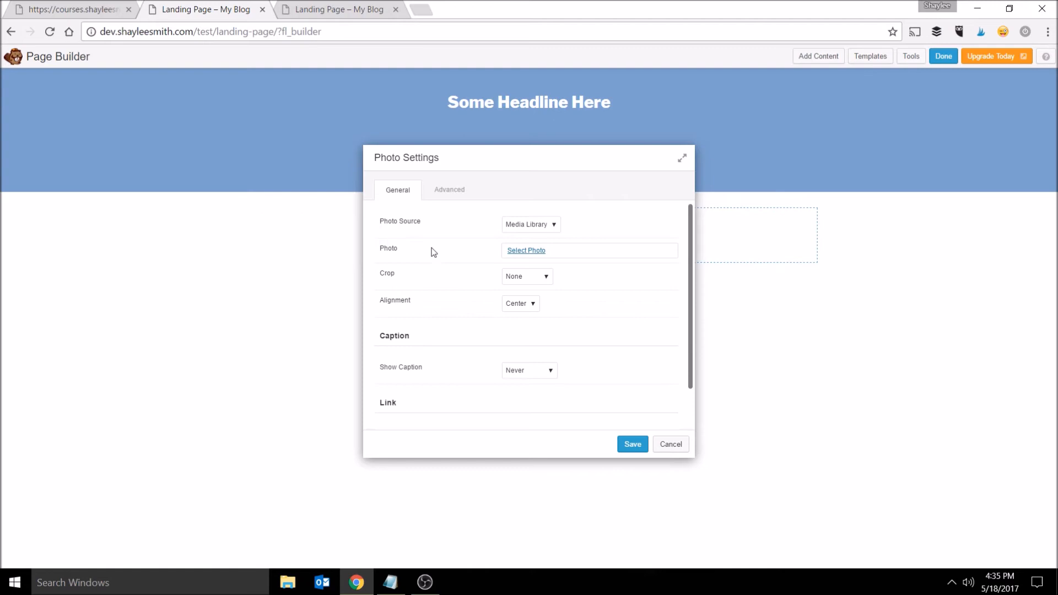
pyautogui.click(542, 252)
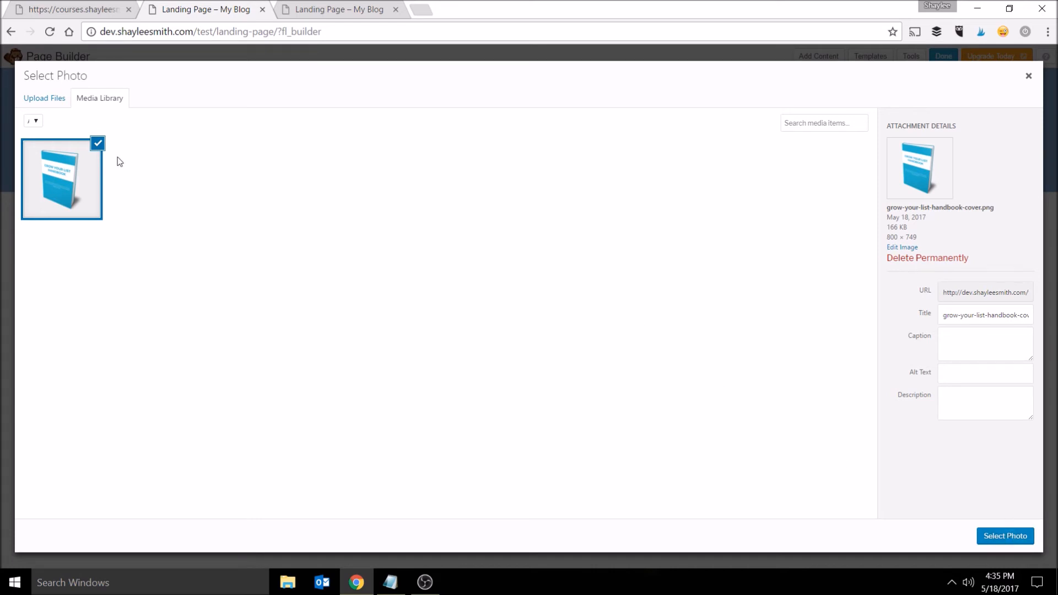
pyautogui.click(1016, 538)
pyautogui.moveTo(528, 154); pyautogui.dragTo(702, 137)
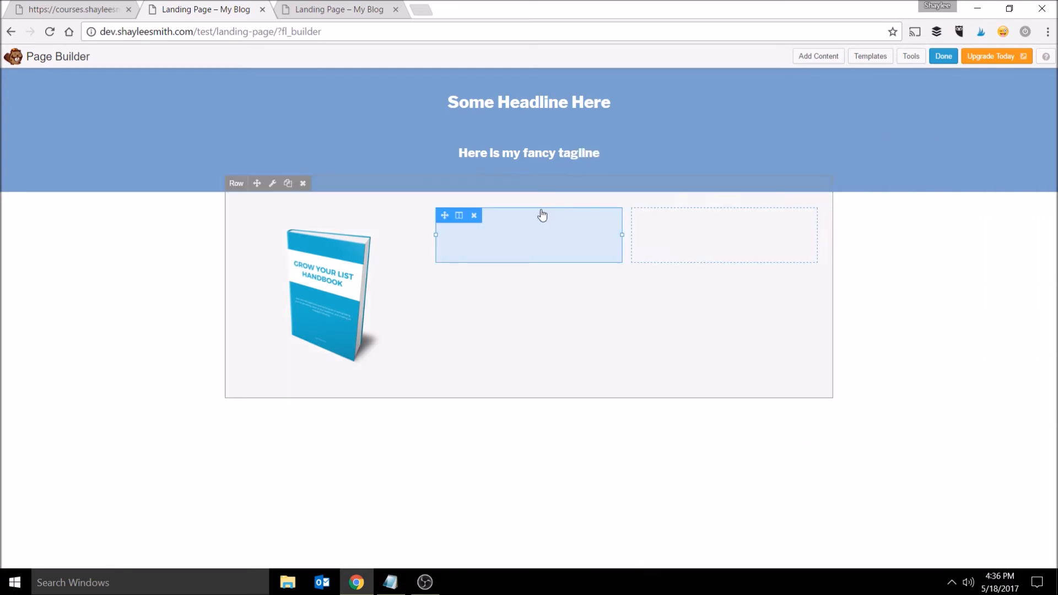
# - Set the middle column to equalize column heights and center its content vertically
pyautogui.click(538, 243)
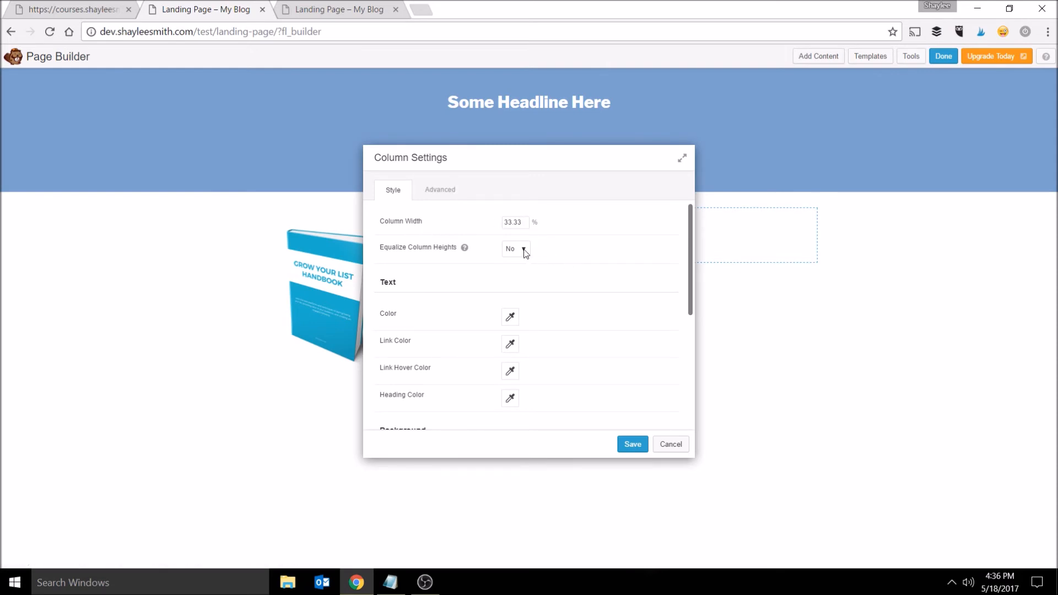
pyautogui.click(522, 271)
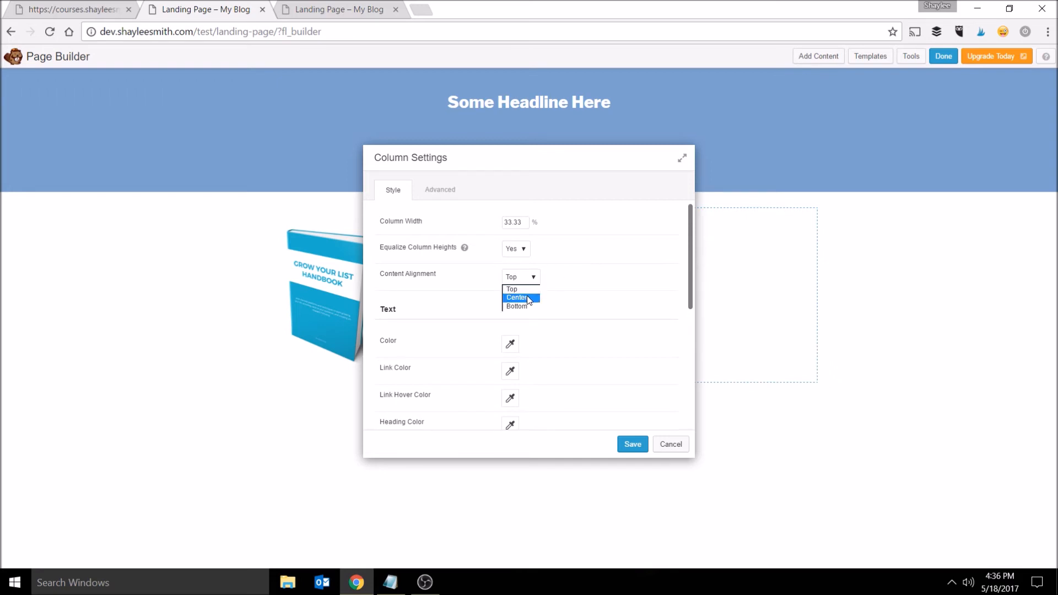
pyautogui.click(528, 298)
# - Give the middle column a purple background color
pyautogui.moveTo(690, 256); pyautogui.dragTo(704, 393)
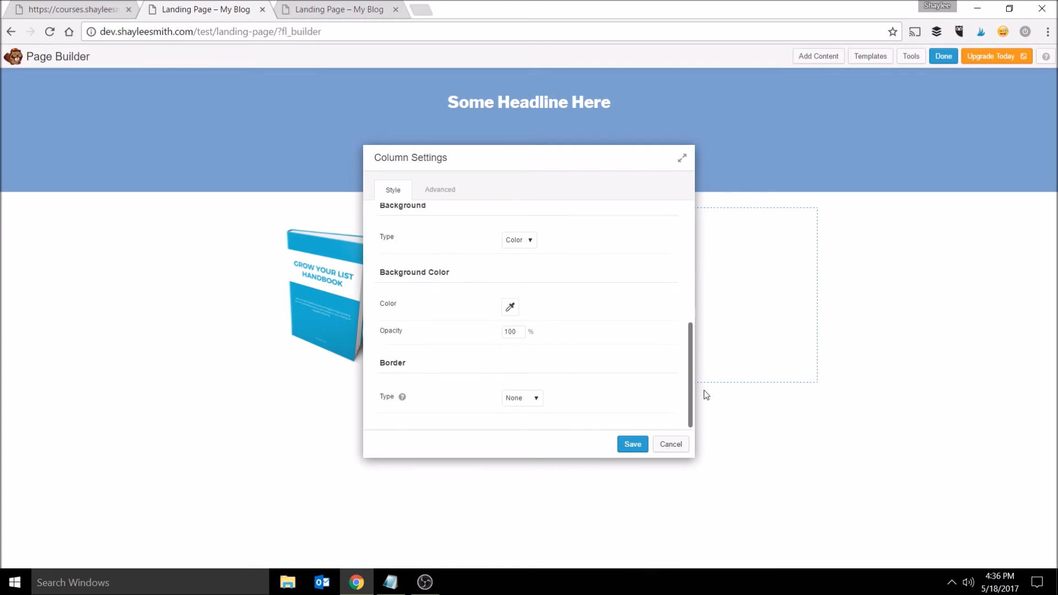
pyautogui.click(511, 306)
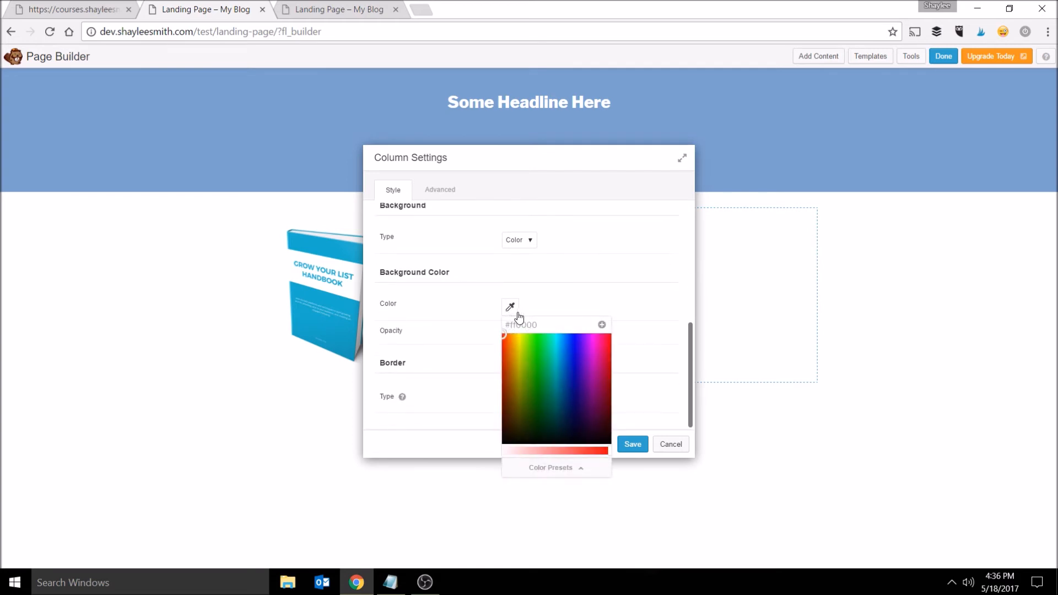
pyautogui.moveTo(552, 379); pyautogui.dragTo(587, 371)
pyautogui.moveTo(541, 451); pyautogui.dragTo(527, 451)
pyautogui.click(640, 311)
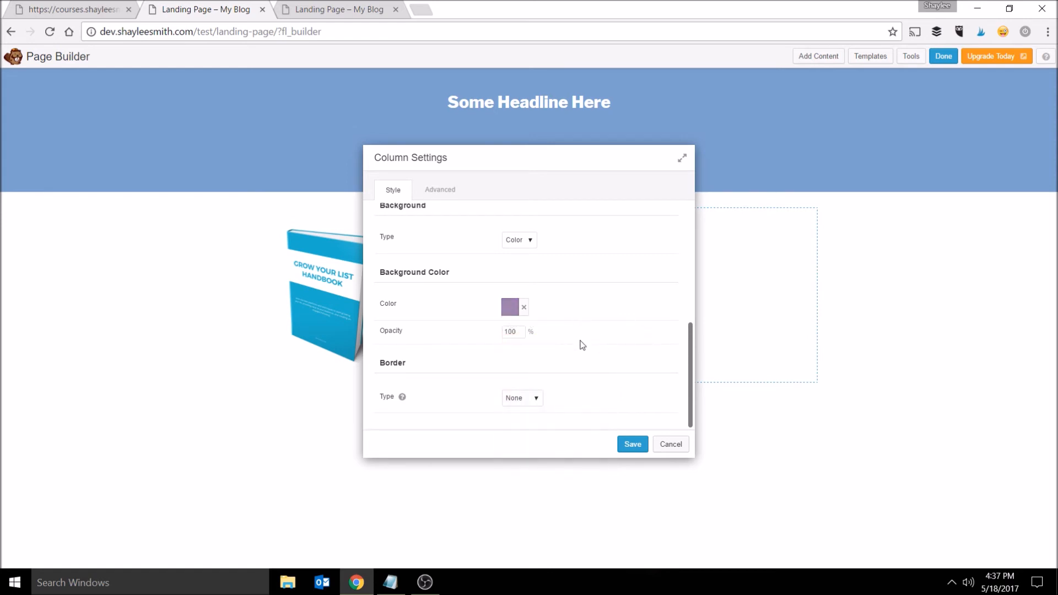
# - Add a solid purple border to the middle column, adjust its border settings, and save the column
pyautogui.click(535, 399)
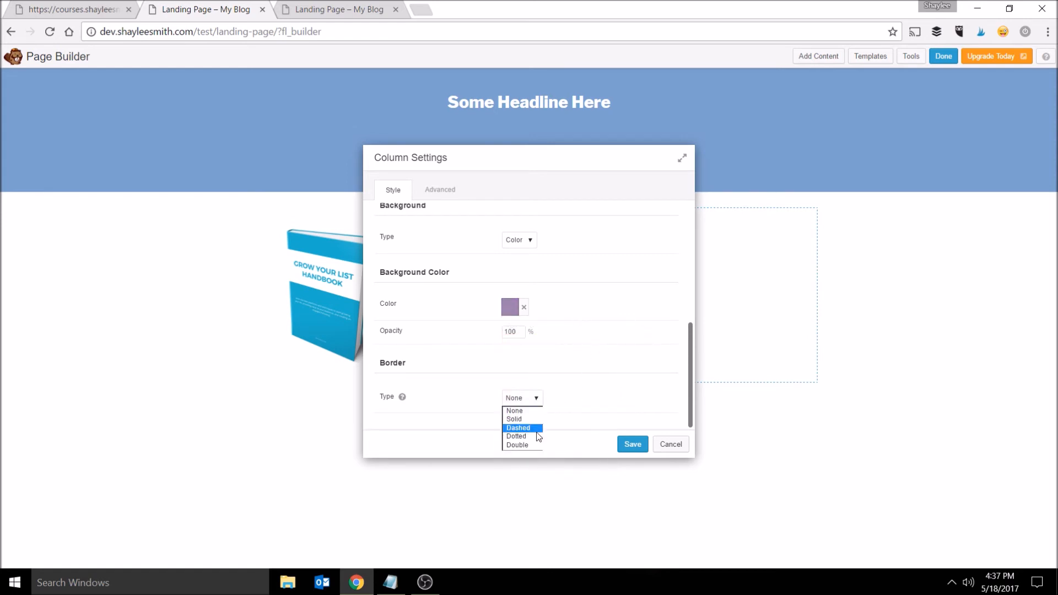
pyautogui.click(523, 420)
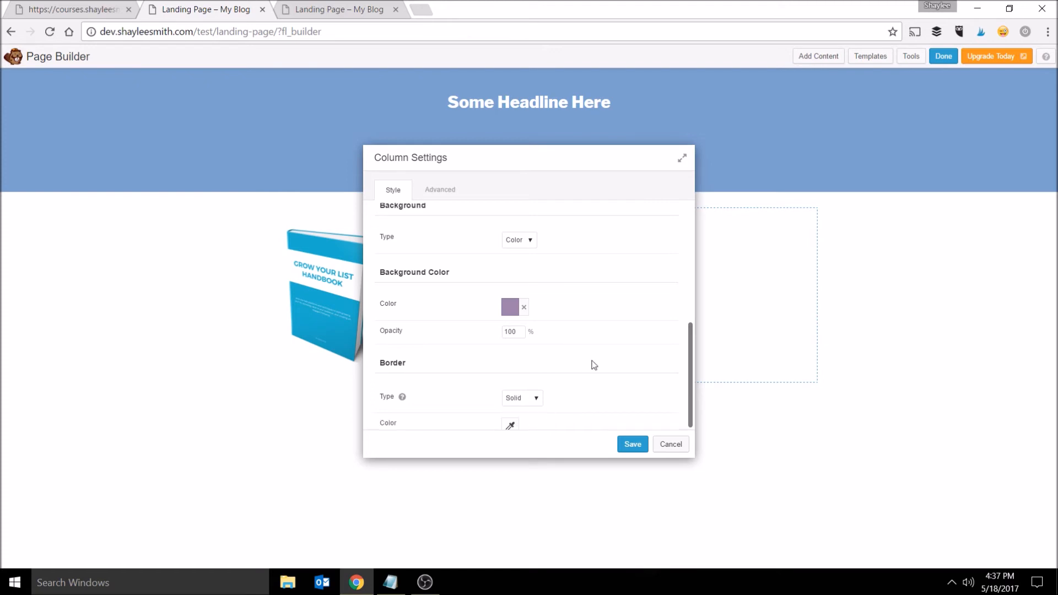
pyautogui.scroll(-3, 590, 364)
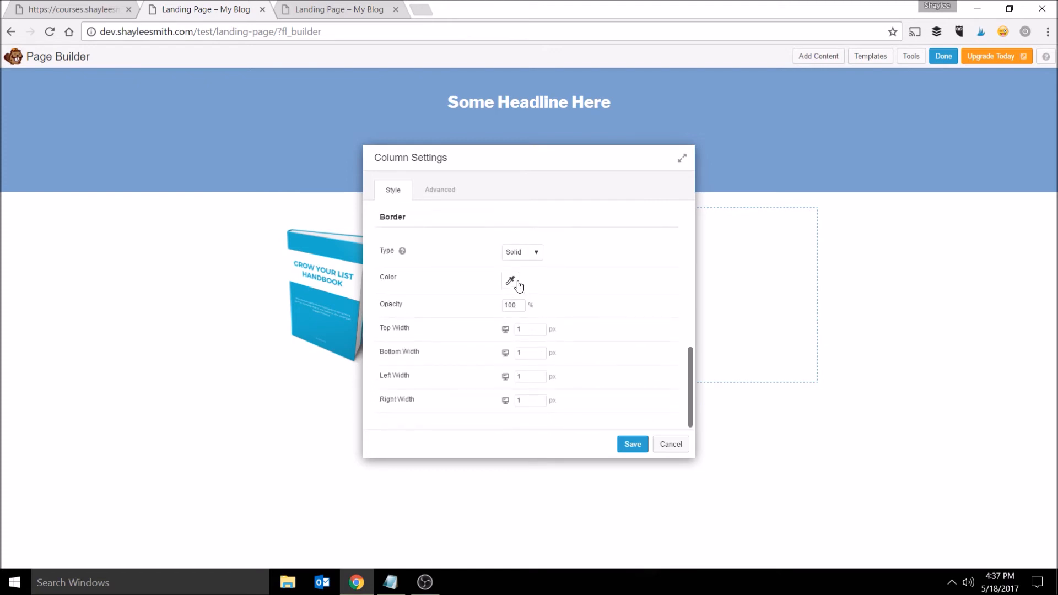
pyautogui.click(516, 284)
pyautogui.click(579, 324)
pyautogui.moveTo(565, 425); pyautogui.dragTo(600, 425)
pyautogui.click(666, 307)
pyautogui.moveTo(537, 329); pyautogui.dragTo(513, 331)
pyautogui.moveTo(521, 380); pyautogui.dragTo(503, 408)
pyautogui.write('55')
pyautogui.click(633, 445)
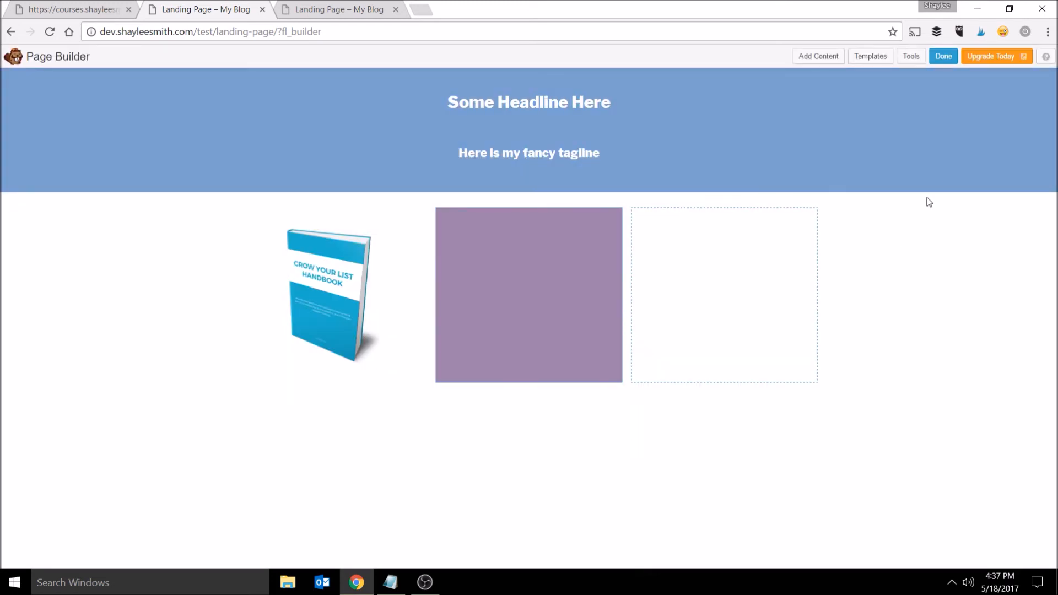
# - Add a Text Editor module to the middle column containing the sentence This is some text. repeated several times
pyautogui.click(818, 56)
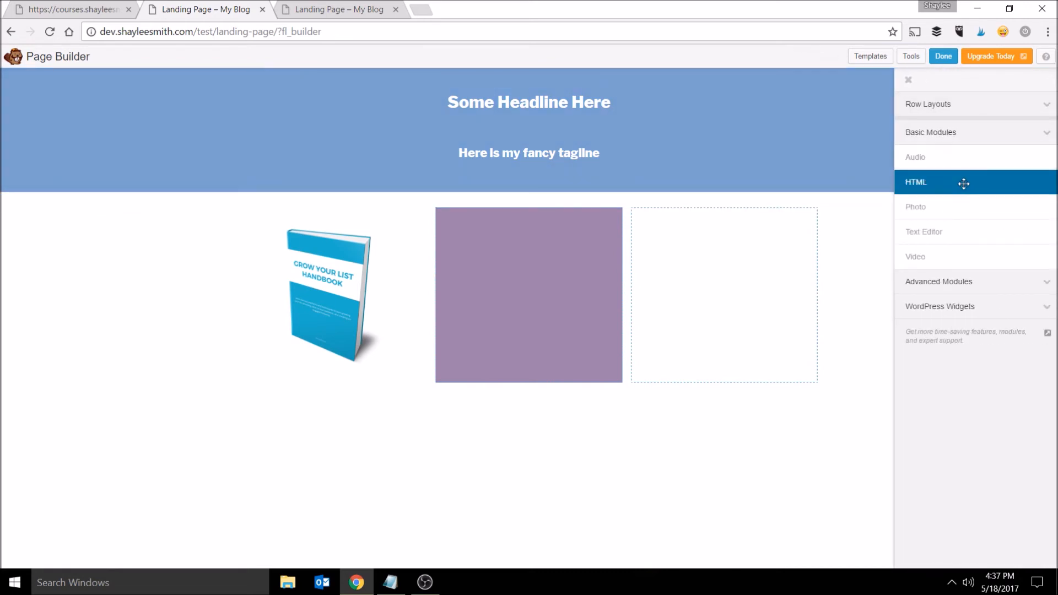
pyautogui.moveTo(962, 256); pyautogui.dragTo(506, 349)
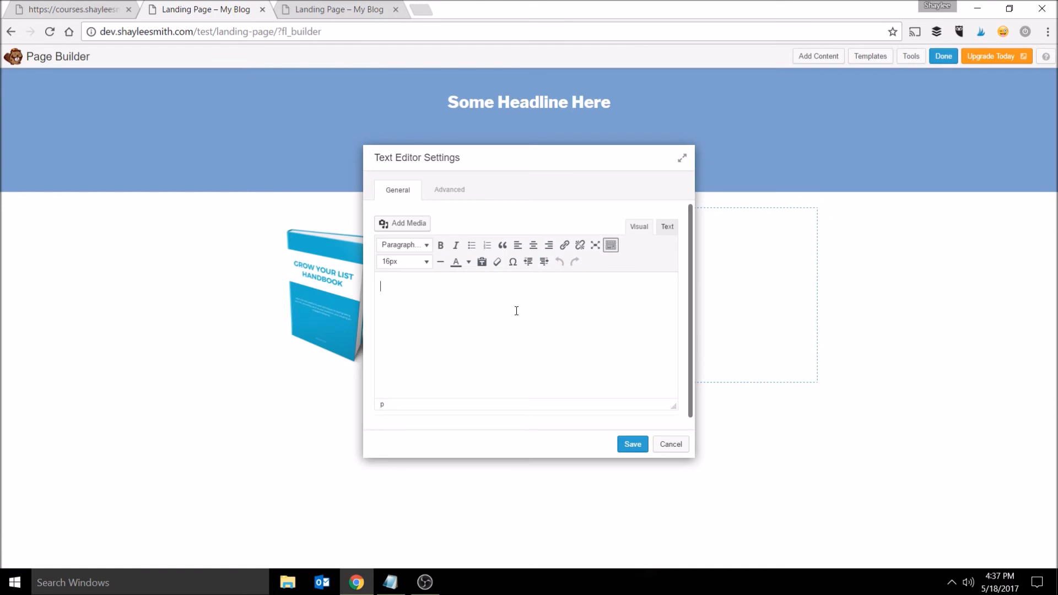
pyautogui.write('THis i')
pyautogui.hotkey('ctrl', 'a')
pyautogui.hotkey('ctrl', 'c')
pyautogui.hotkey('ctrl', 'v')
pyautogui.hotkey('ctrl', 'v')
pyautogui.hotkey('ctrl', 'v')
pyautogui.hotkey('ctrl', 'v')
pyautogui.hotkey('ctrl', 'v')
pyautogui.hotkey('ctrl', 'v')
pyautogui.hotkey('ctrl', 'v')
pyautogui.hotkey('ctrl', 'v')
pyautogui.hotkey('ctrl', 'v')
pyautogui.hotkey('ctrl', 'v')
pyautogui.hotkey('ctrl', 'v')
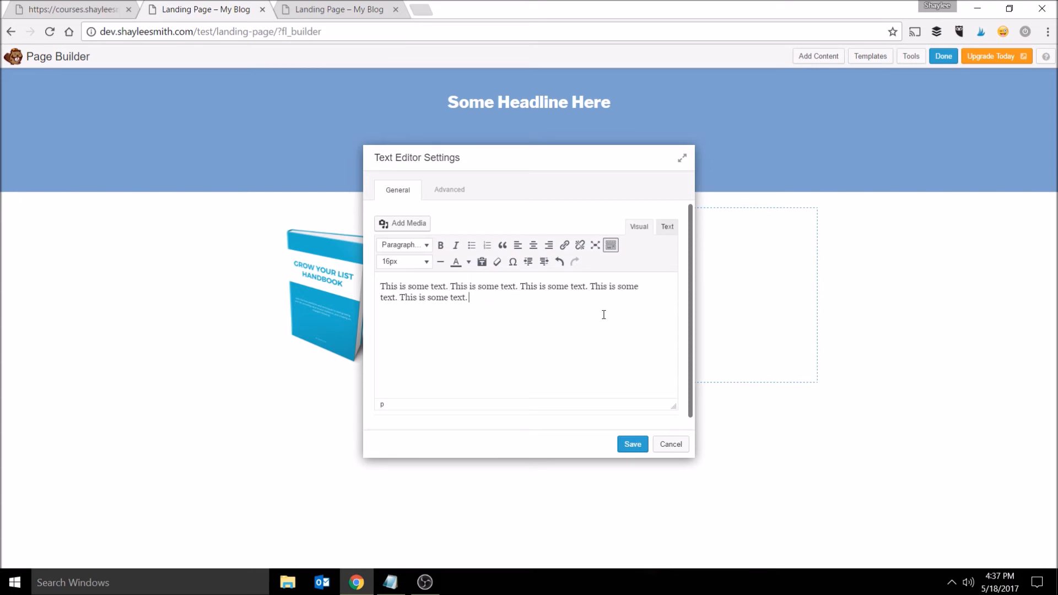
pyautogui.click(637, 447)
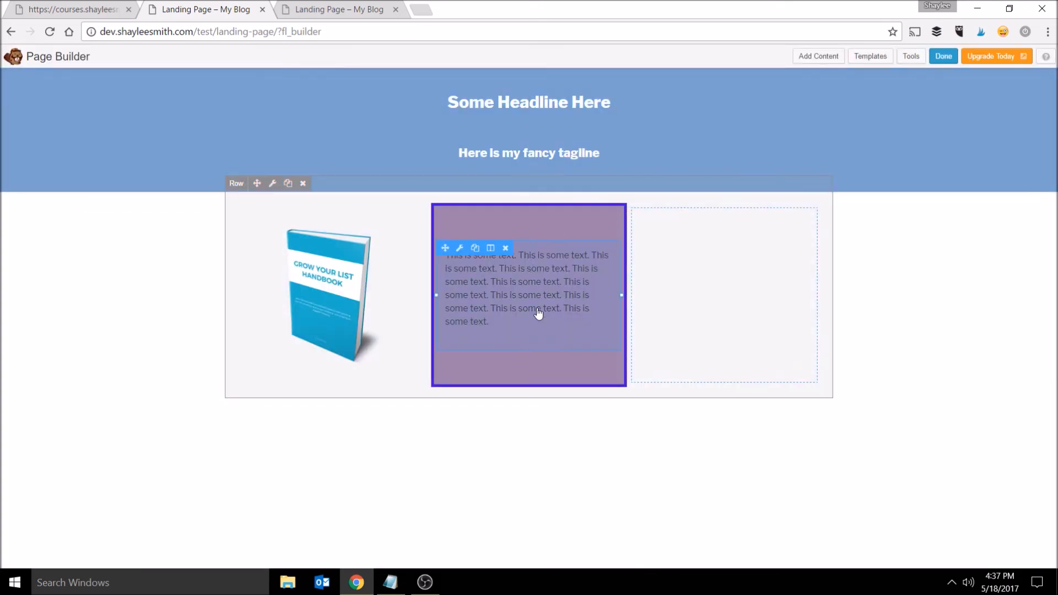
# - Change the middle column's paragraph text to a light color
pyautogui.click(554, 293)
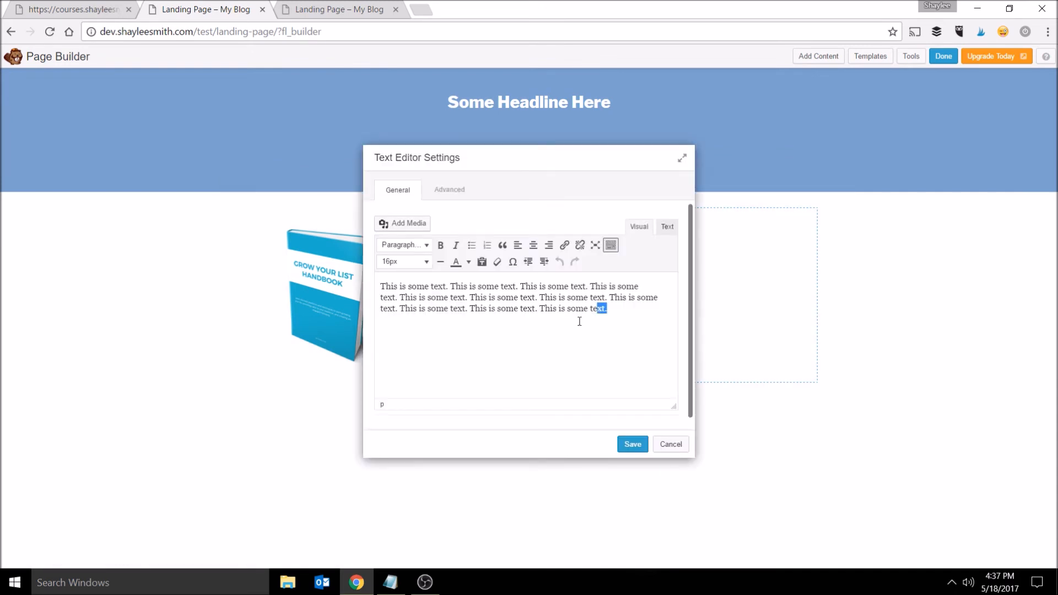
pyautogui.moveTo(604, 327); pyautogui.dragTo(297, 274)
pyautogui.click(469, 262)
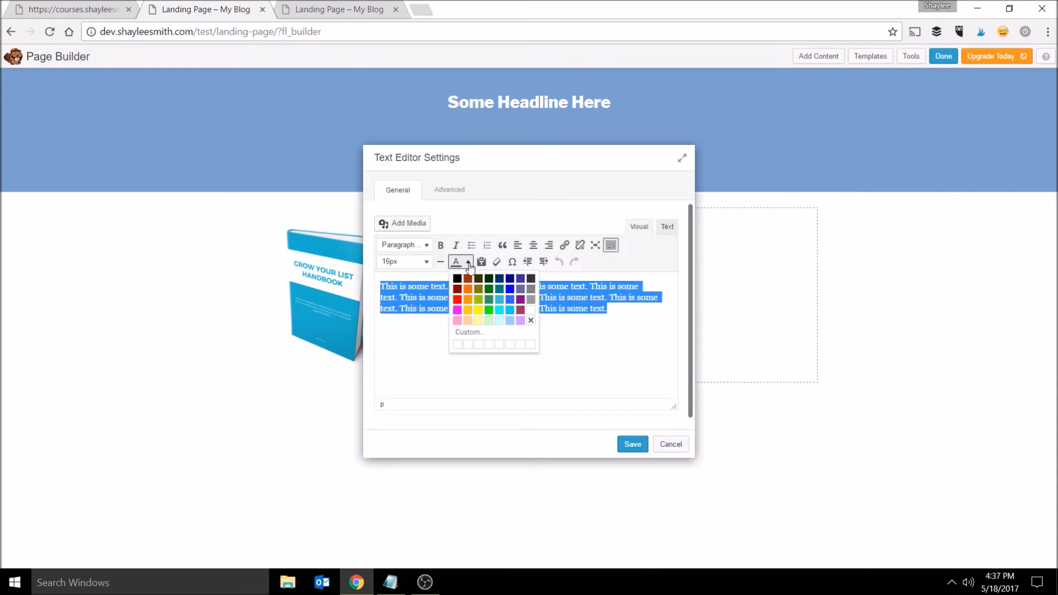
pyautogui.click(510, 322)
pyautogui.click(640, 386)
pyautogui.click(632, 444)
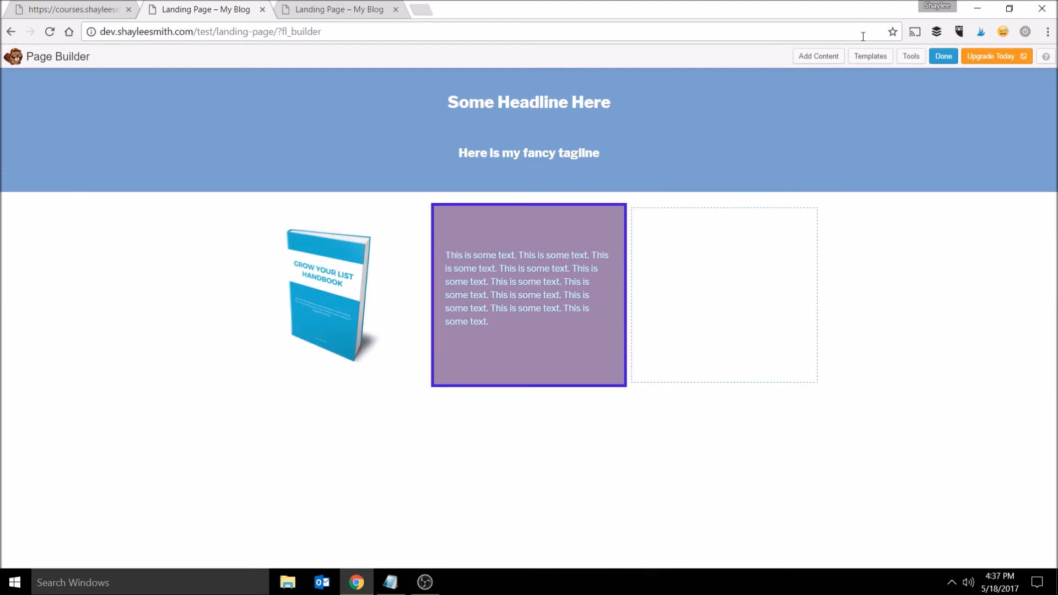
# - Add a Photo module to the empty right column using the book handbook image from the media library, and save it
pyautogui.click(825, 56)
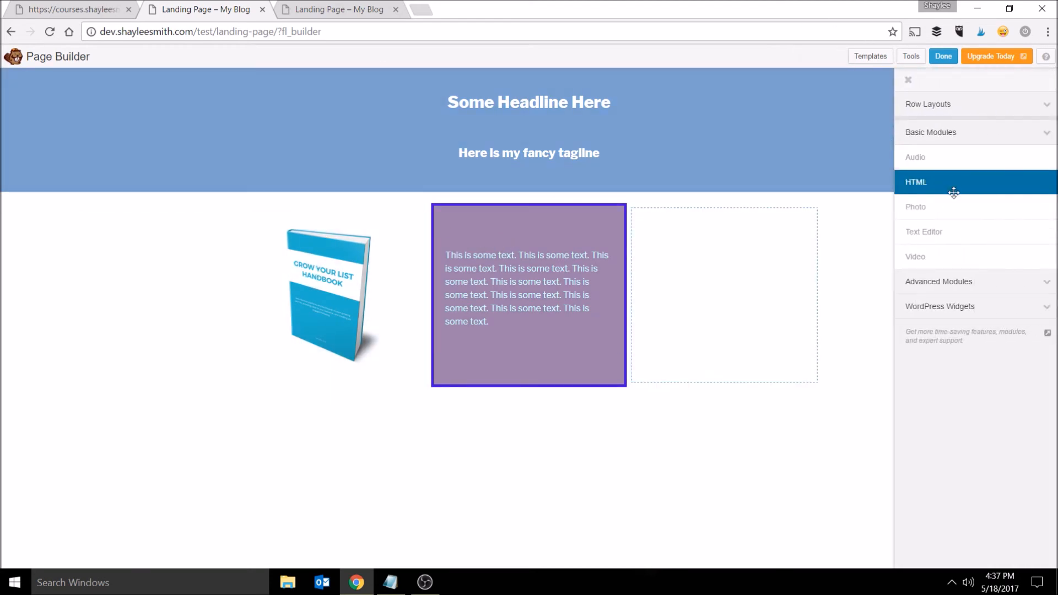
pyautogui.moveTo(968, 208); pyautogui.dragTo(694, 371)
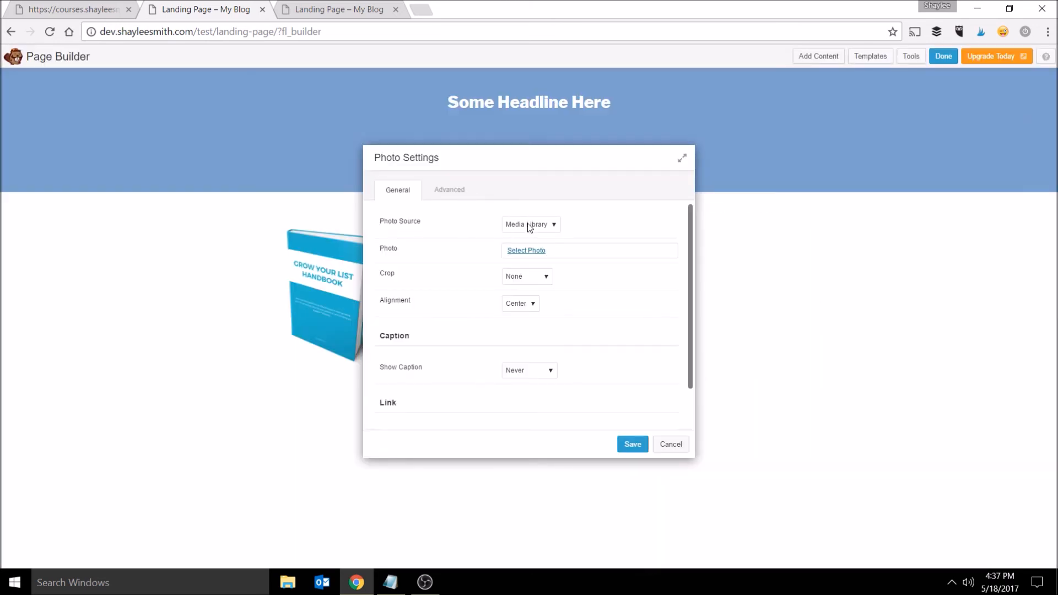
pyautogui.click(531, 228)
pyautogui.click(531, 228)
pyautogui.click(542, 254)
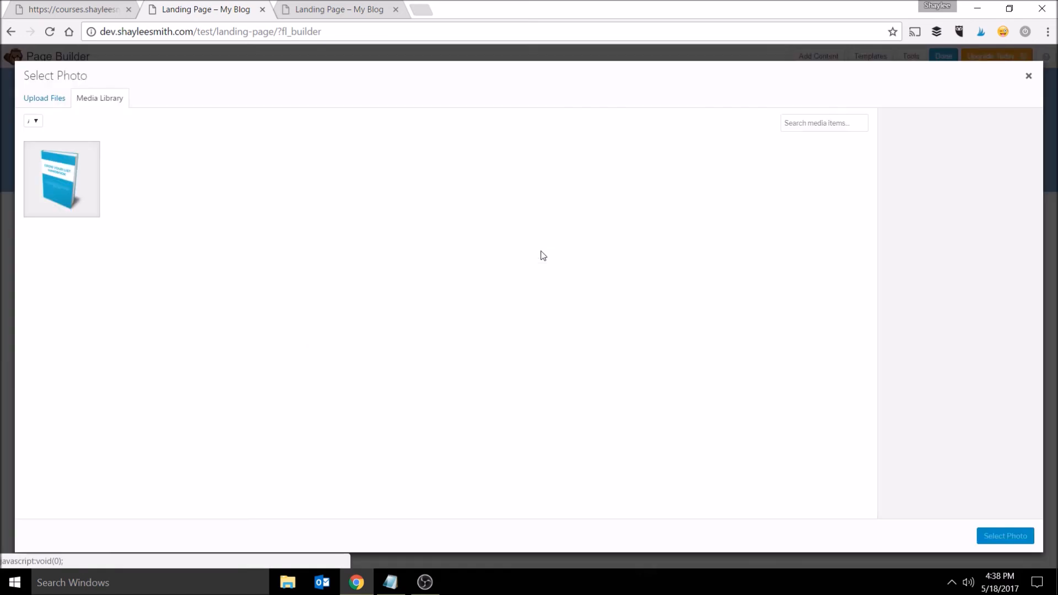
pyautogui.click(81, 195)
pyautogui.click(1005, 536)
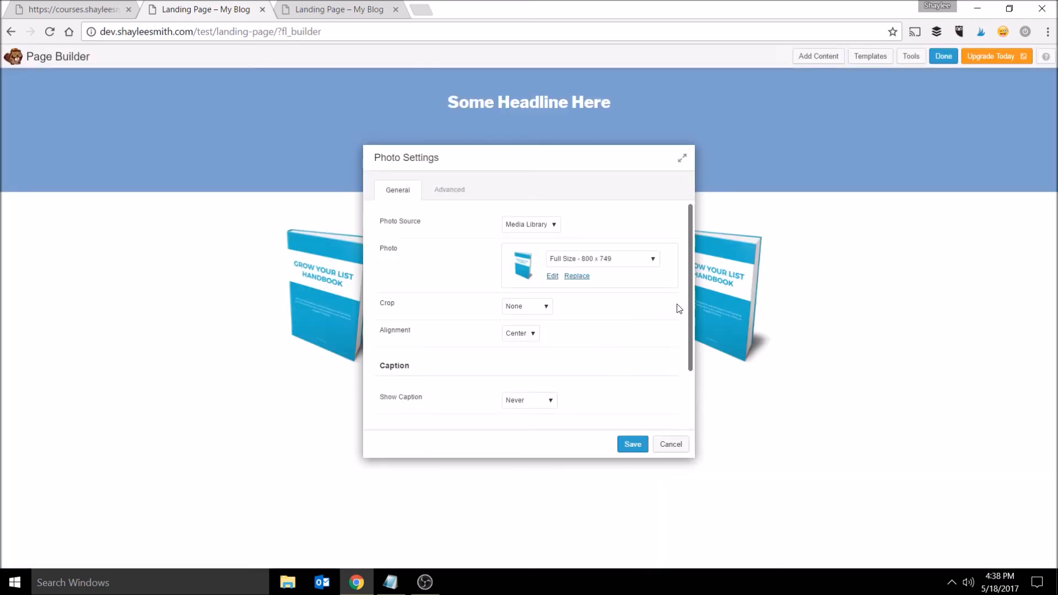
pyautogui.moveTo(690, 303); pyautogui.dragTo(696, 361)
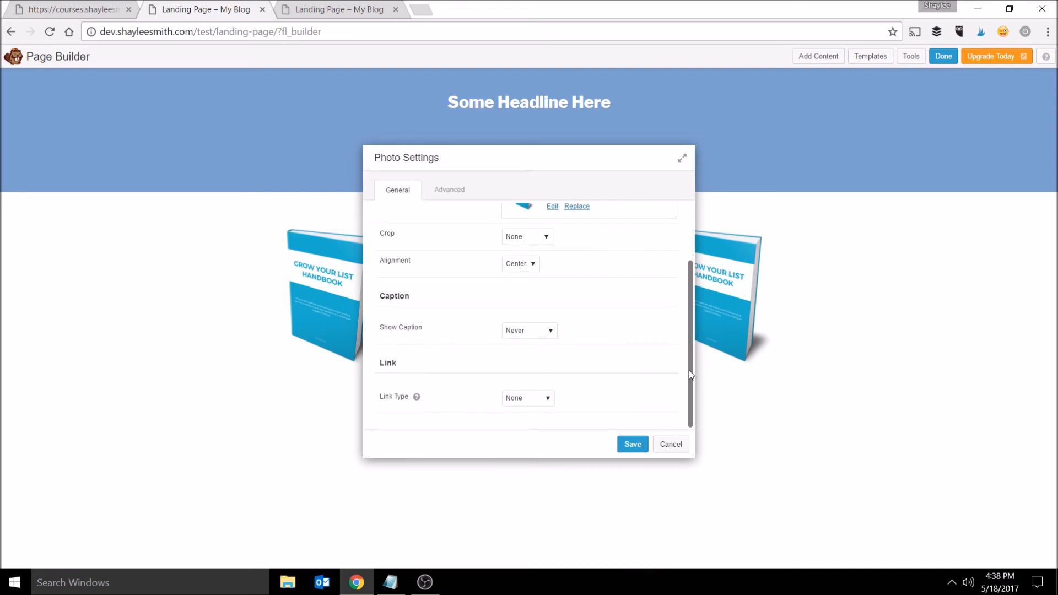
pyautogui.moveTo(693, 374); pyautogui.dragTo(690, 361)
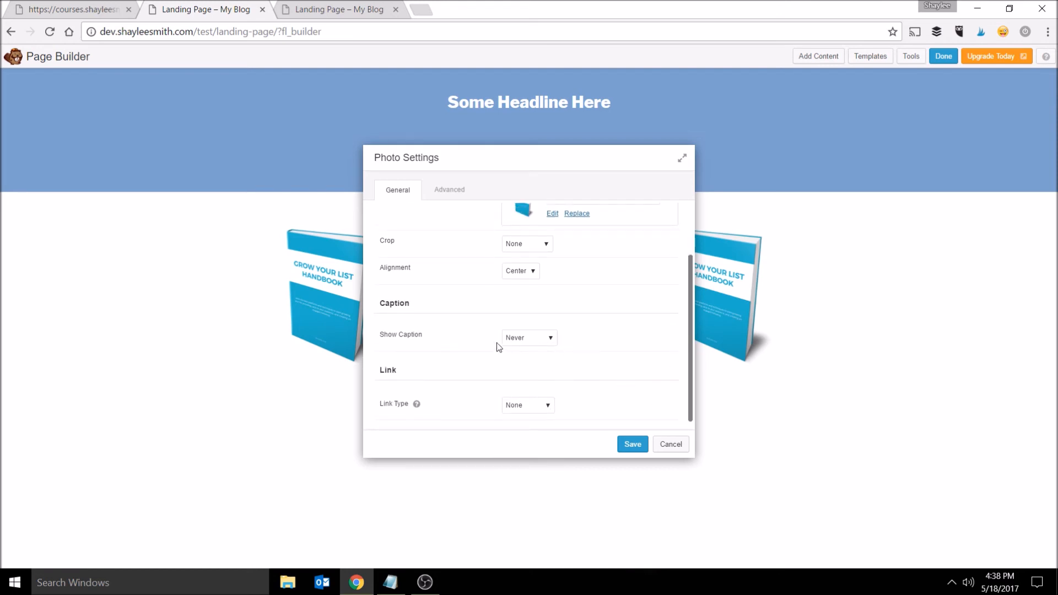
pyautogui.scroll(3, 663, 259)
pyautogui.click(454, 193)
pyautogui.scroll(-5, 463, 239)
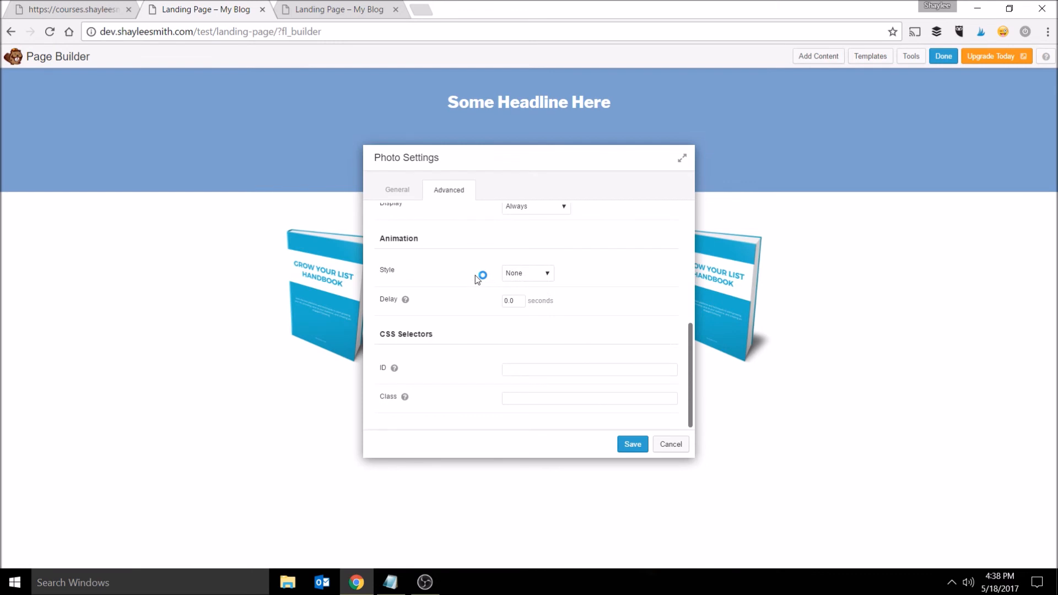
pyautogui.click(634, 444)
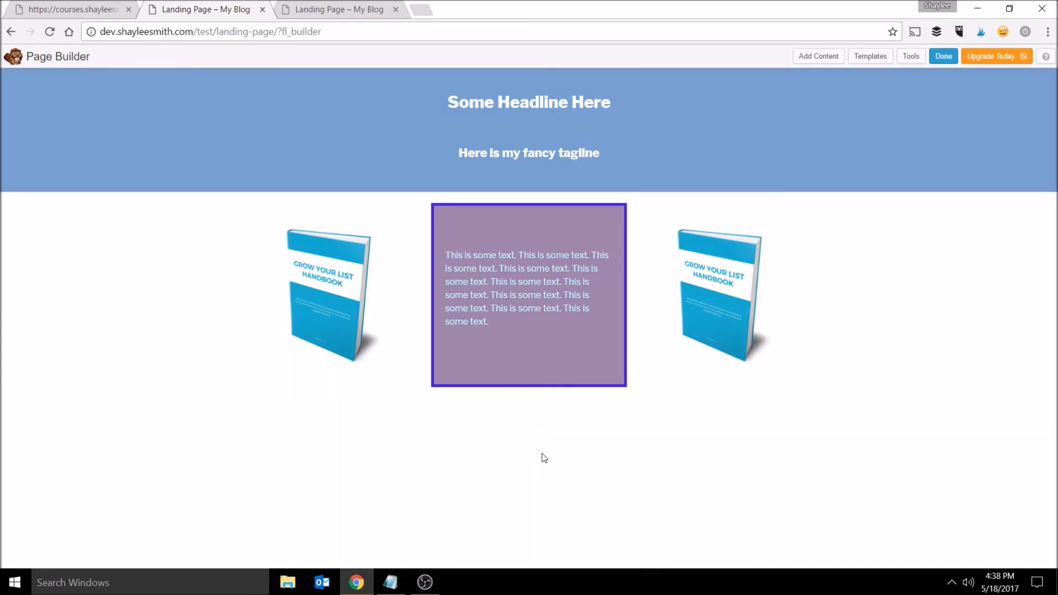
# - Set the book row's top margin to 40 px in its row settings and save
pyautogui.moveTo(256, 196)
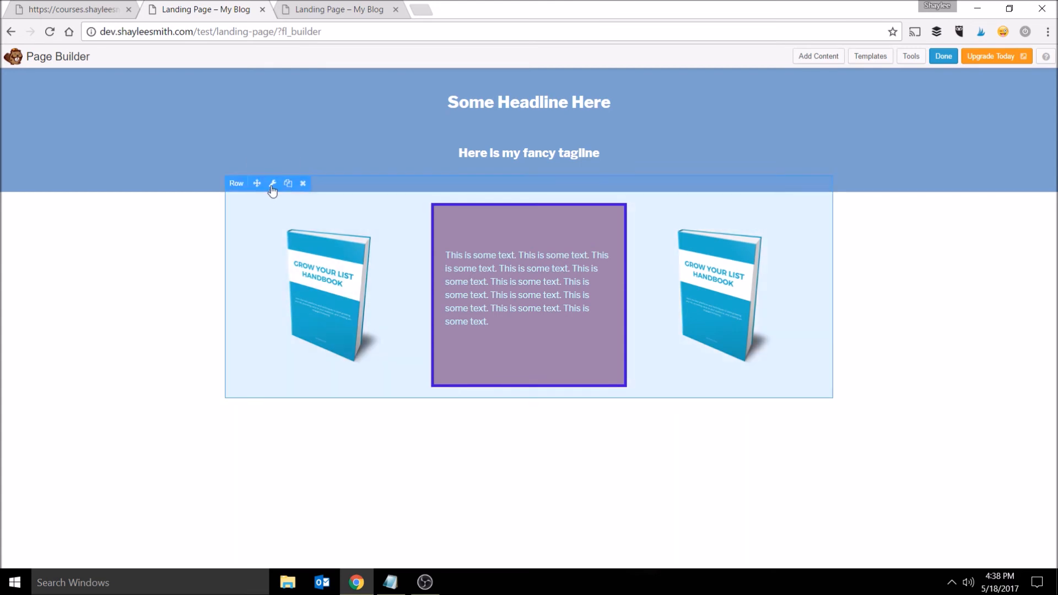
pyautogui.click(272, 184)
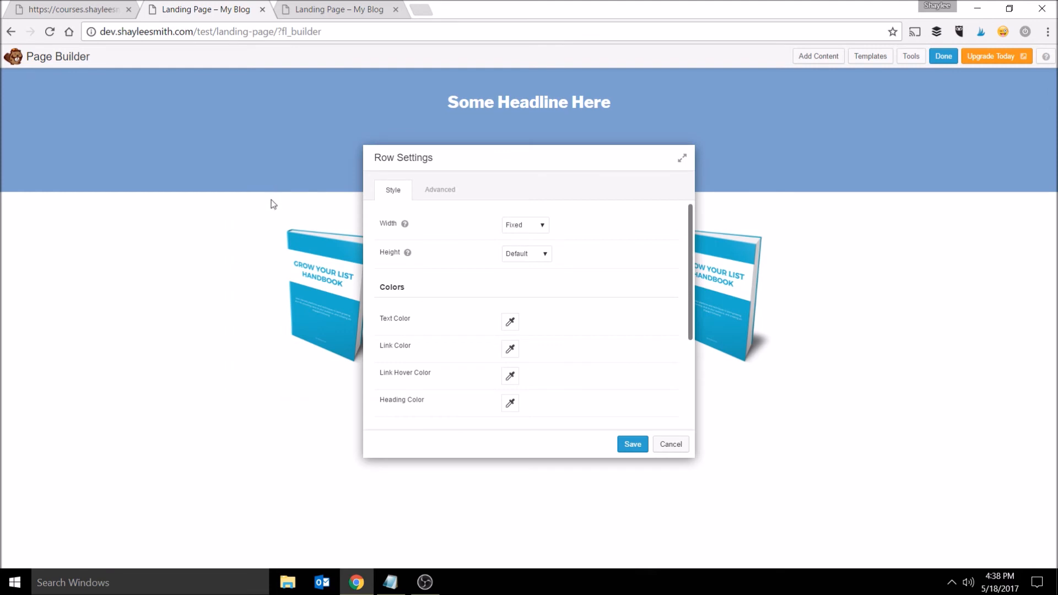
pyautogui.click(437, 189)
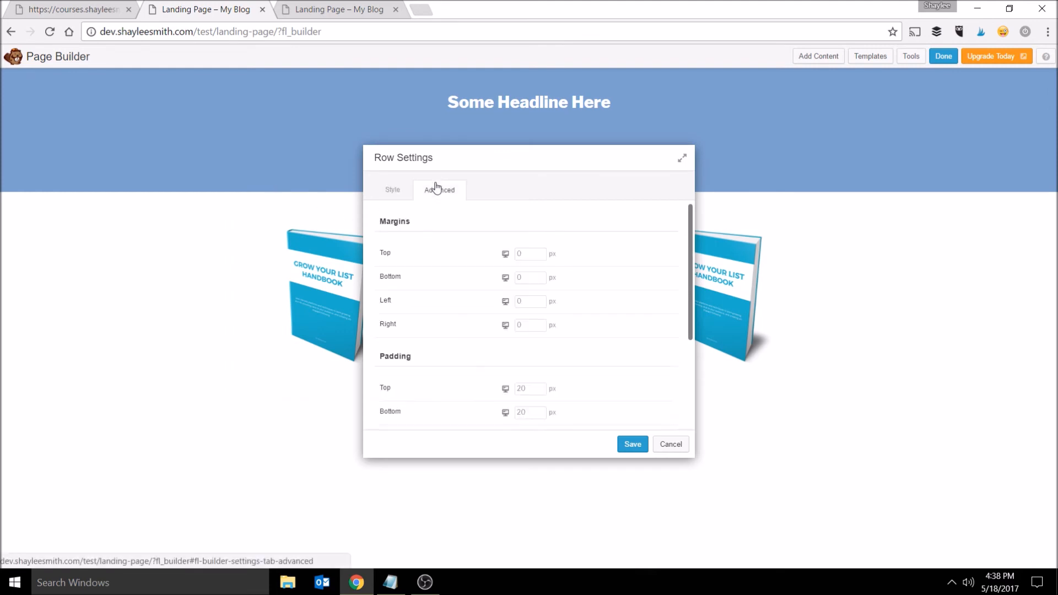
pyautogui.moveTo(483, 158); pyautogui.dragTo(684, 120)
pyautogui.click(725, 217)
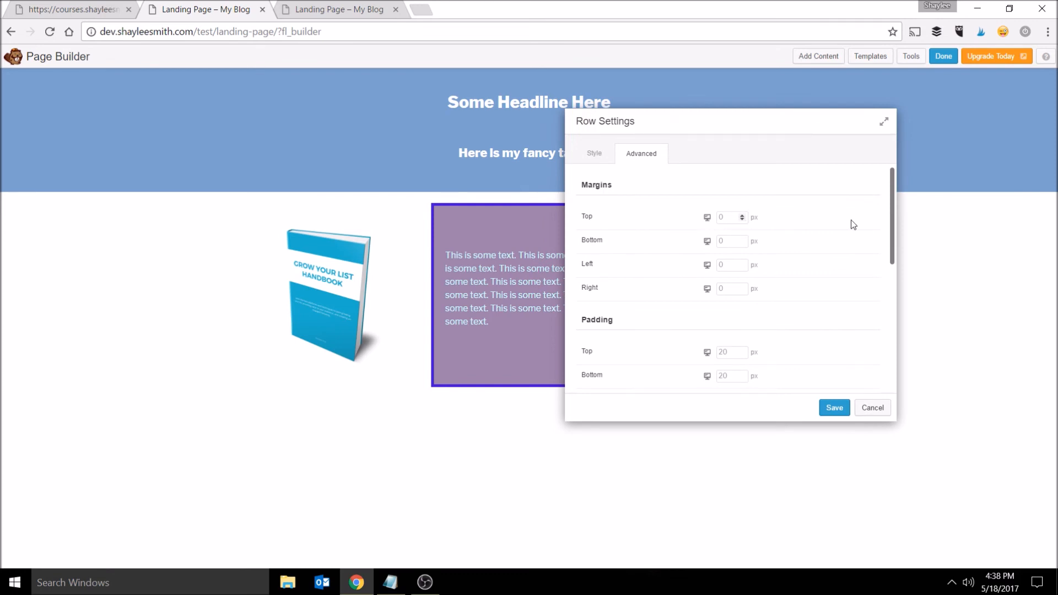
pyautogui.write('25')
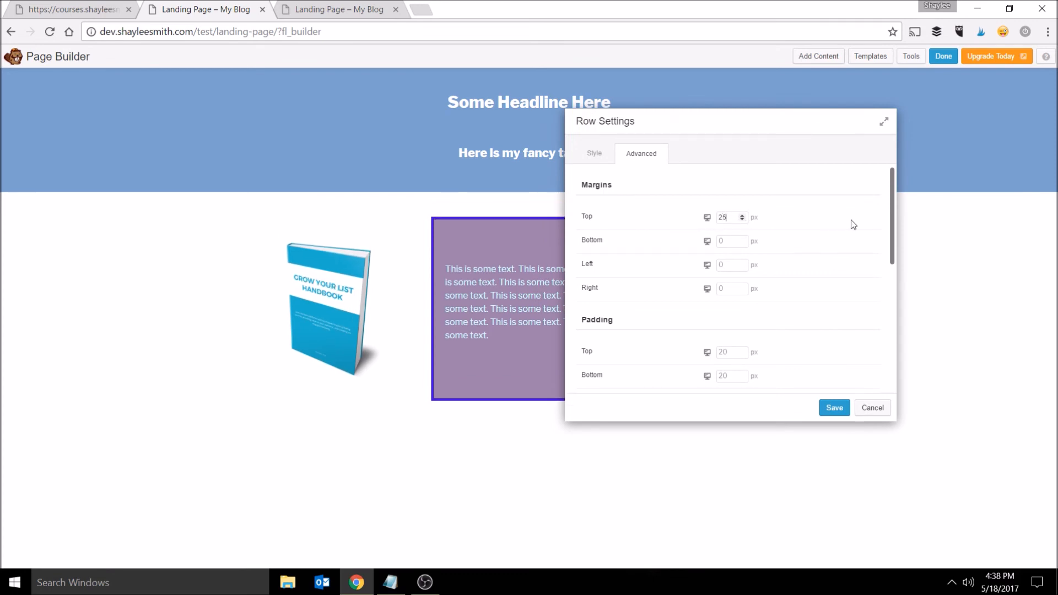
pyautogui.moveTo(727, 217); pyautogui.dragTo(715, 217)
pyautogui.write('40')
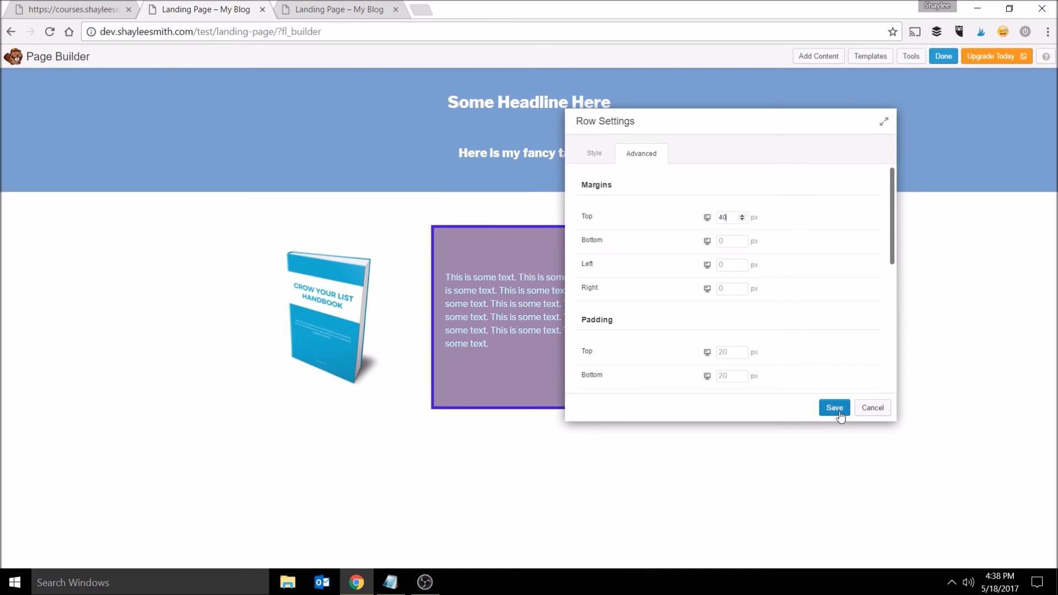
pyautogui.click(835, 409)
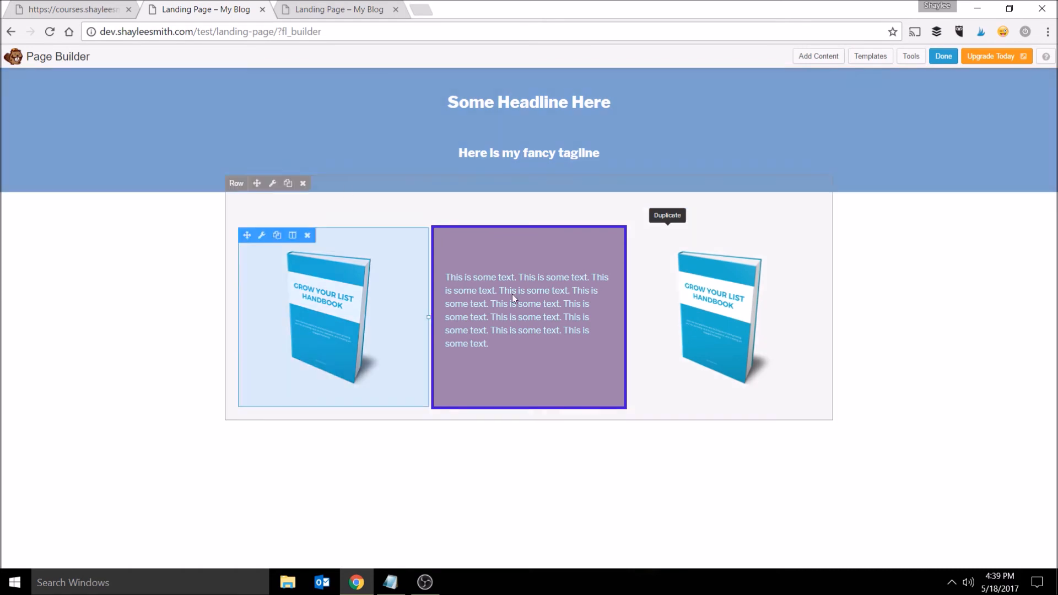
# - Add a one-column row below the book row and insert an HTML module containing the pasted MailerLite signup form embed code
pyautogui.click(820, 57)
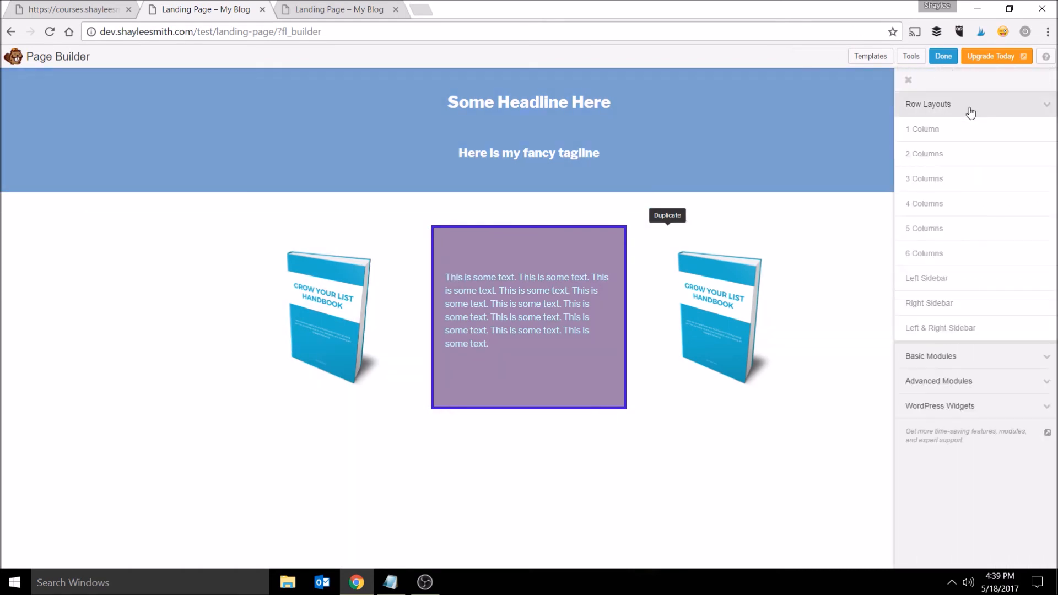
pyautogui.moveTo(973, 132); pyautogui.dragTo(560, 556)
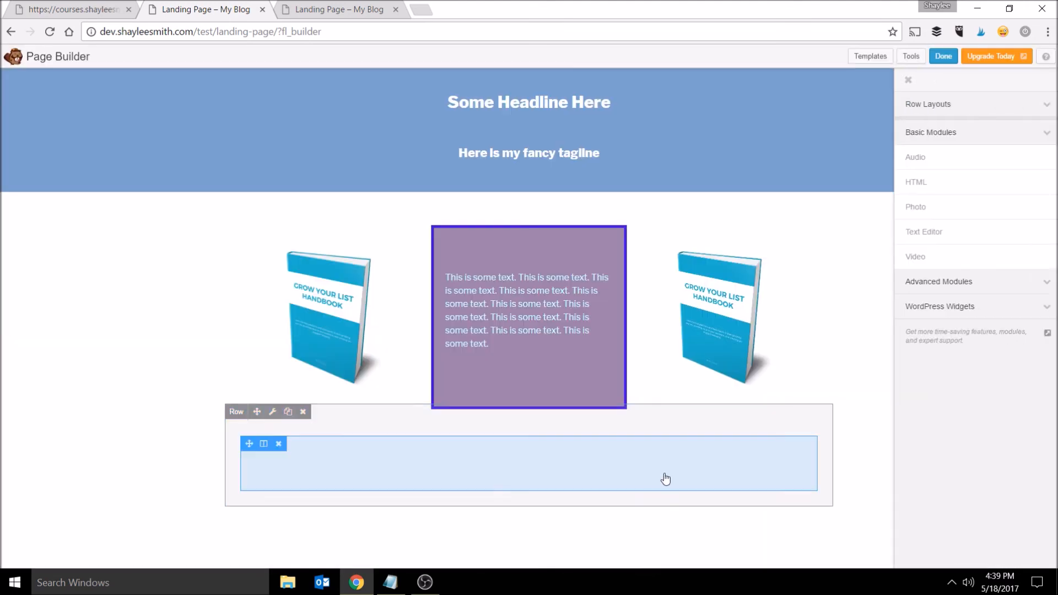
pyautogui.click(981, 283)
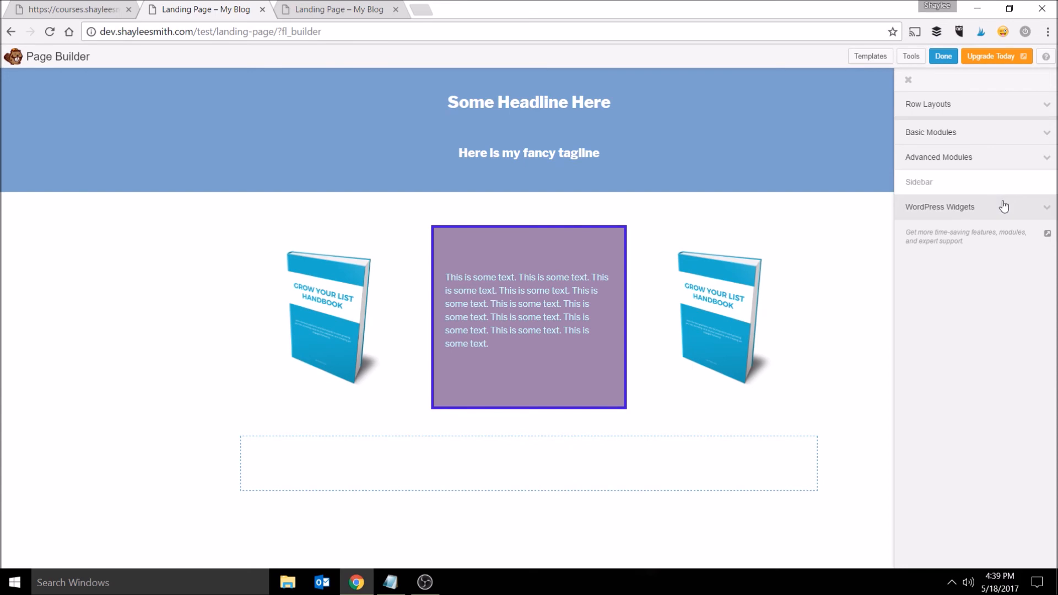
pyautogui.click(990, 135)
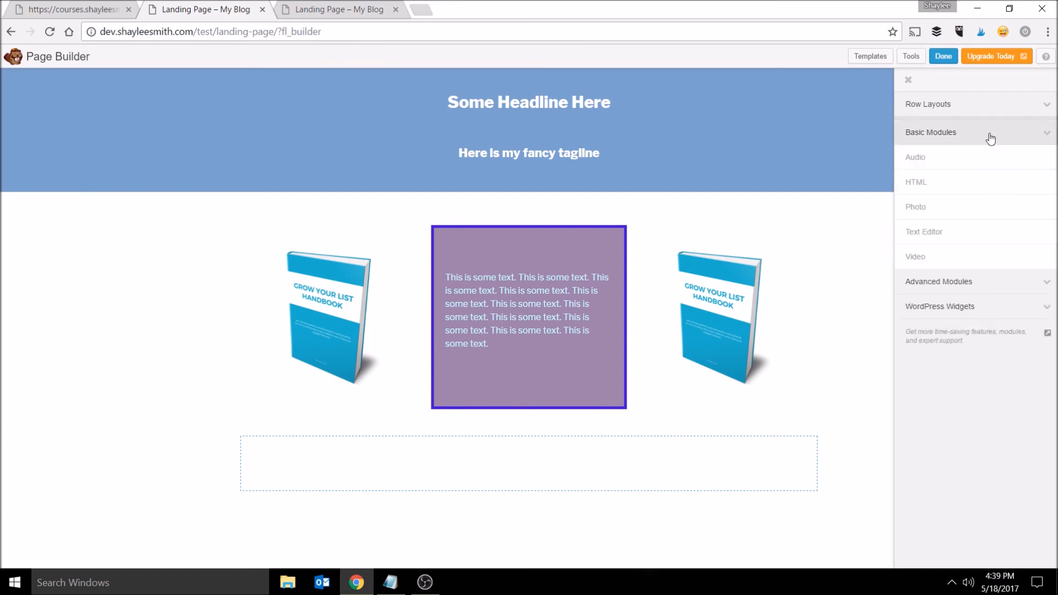
pyautogui.moveTo(975, 192); pyautogui.dragTo(548, 517)
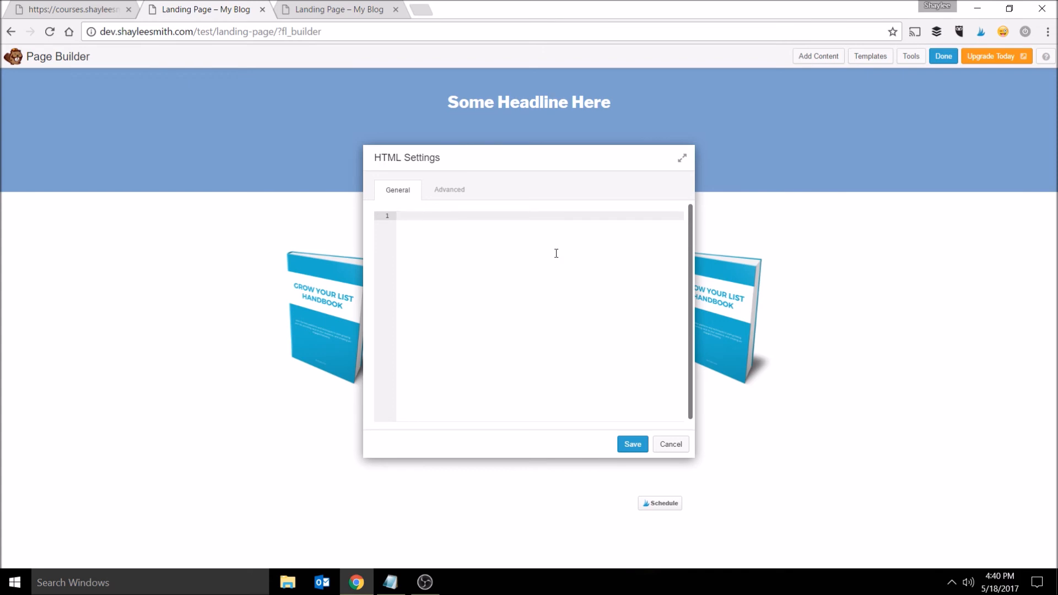
pyautogui.write('<script type="text/javascript" src="//static.mailerlite.com/data/webforms/131885/y3c7a8.js?v12"></script>')
pyautogui.moveTo(571, 417); pyautogui.dragTo(630, 401)
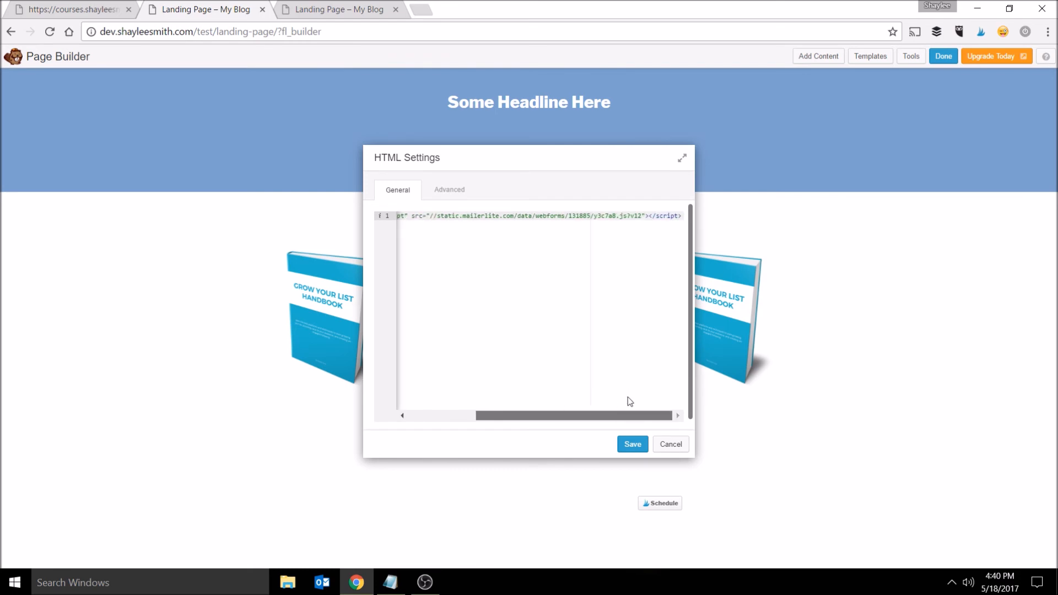
pyautogui.click(634, 445)
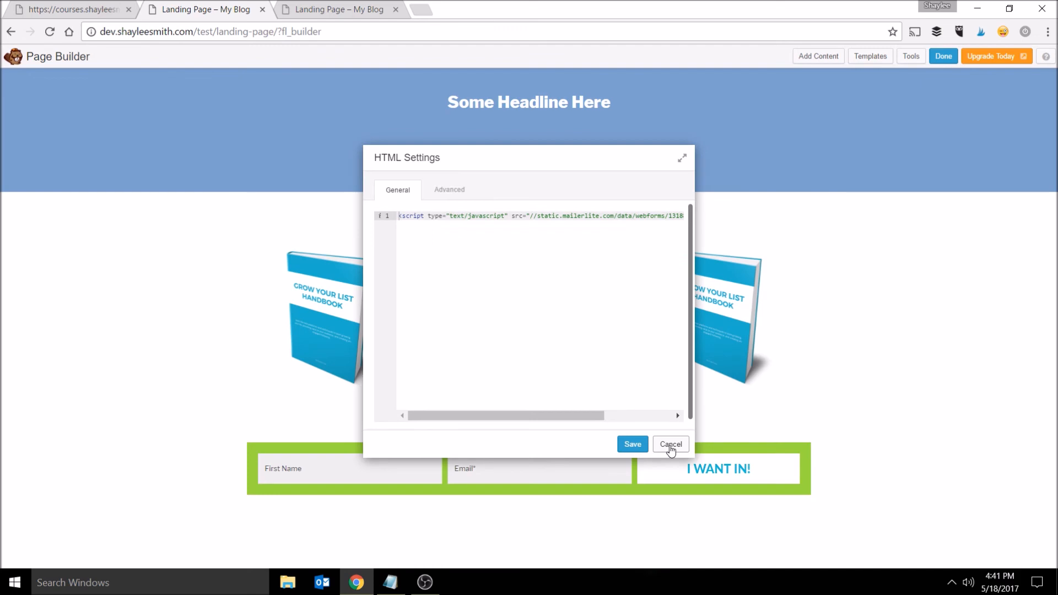
pyautogui.click(640, 446)
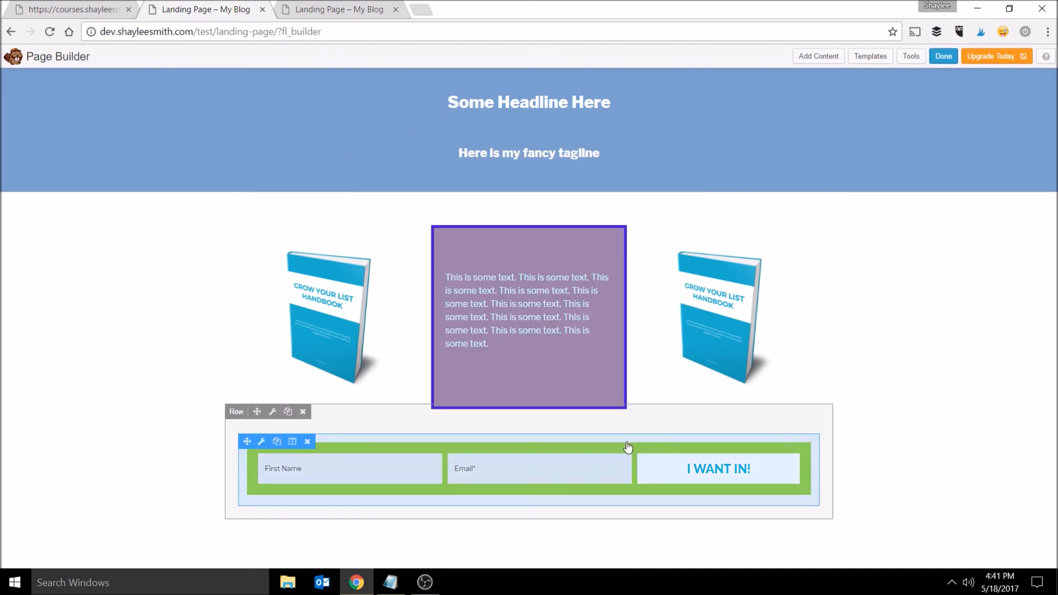
pyautogui.click(630, 448)
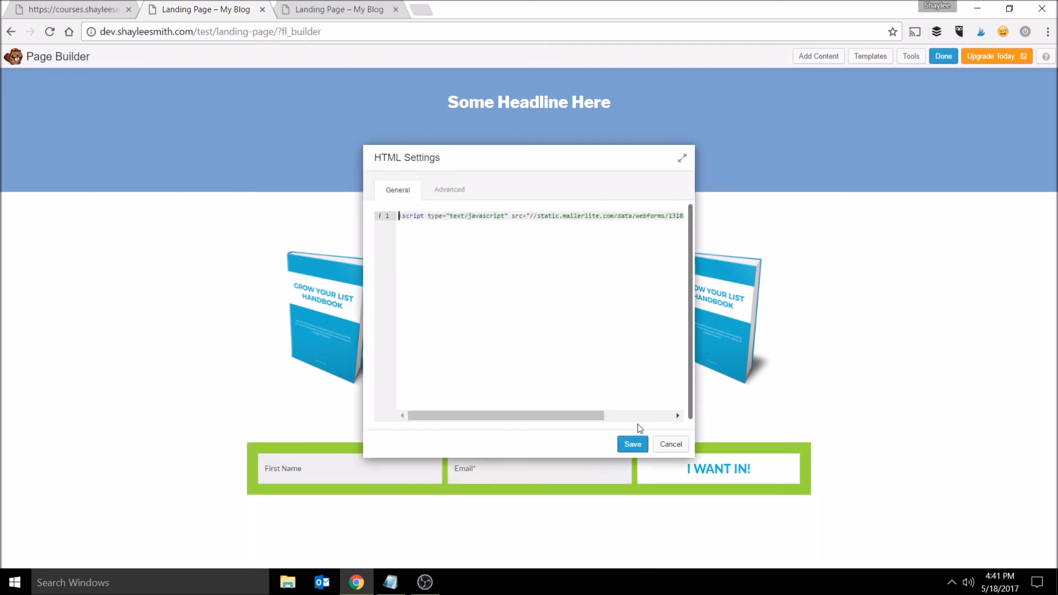
pyautogui.click(637, 445)
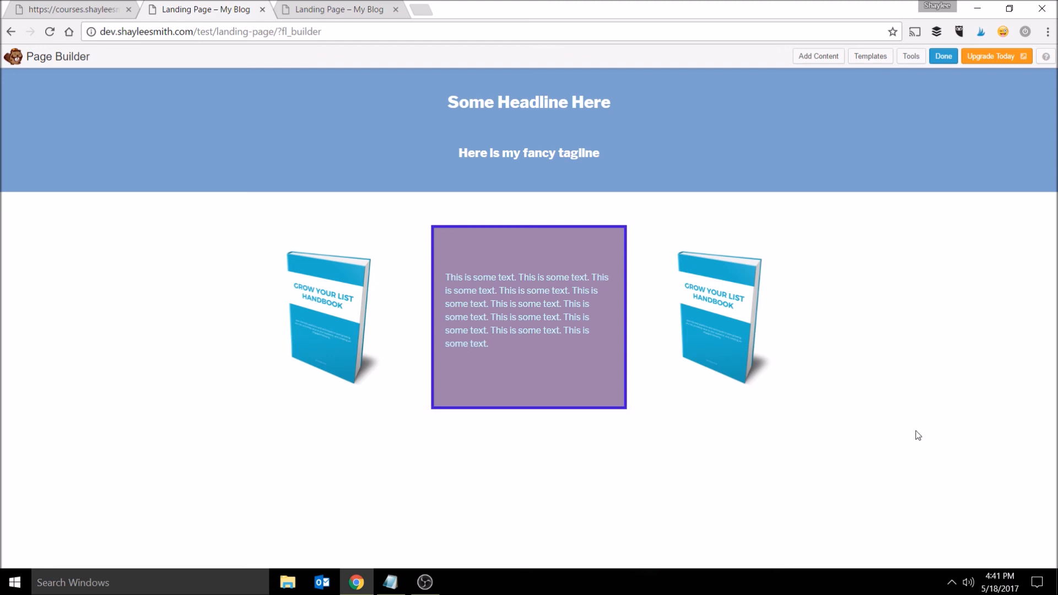
# - Publish the page changes
pyautogui.click(942, 58)
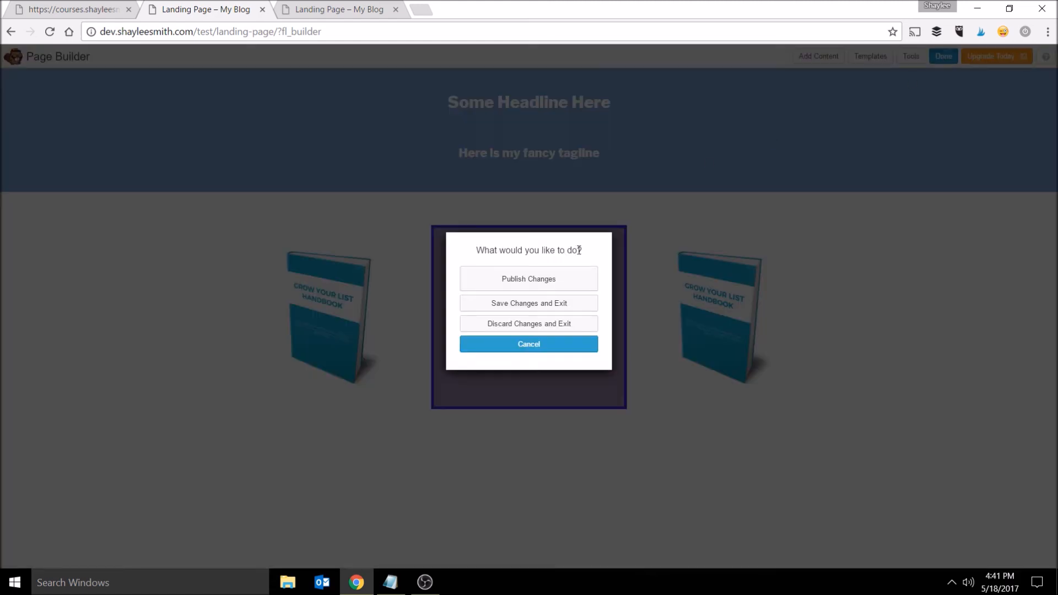
pyautogui.click(560, 280)
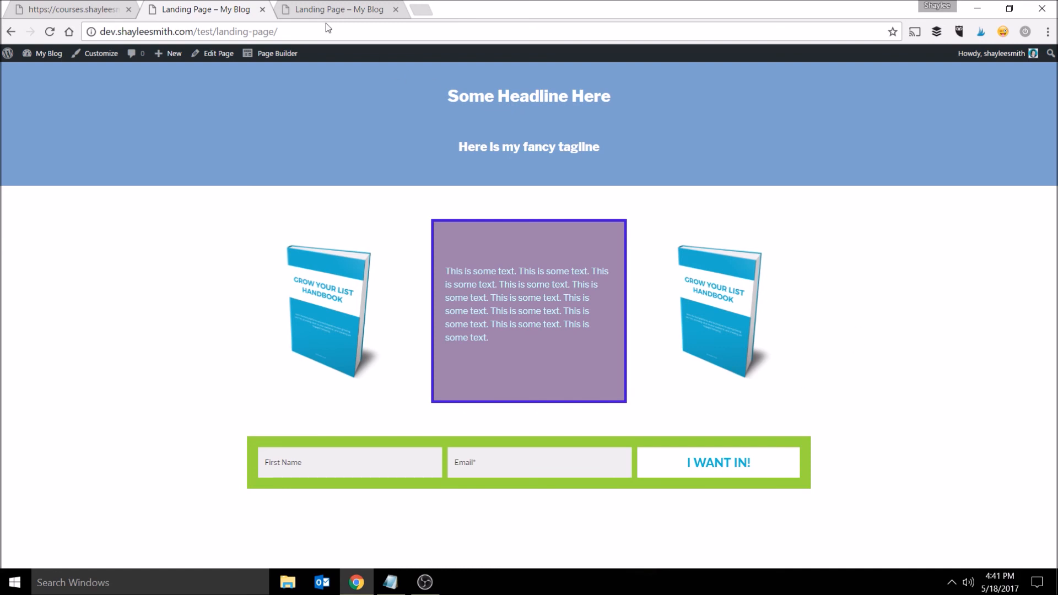
# - Reopen the page builder and set the signup form module's animation style to Slide Up, then save the module
pyautogui.click(276, 53)
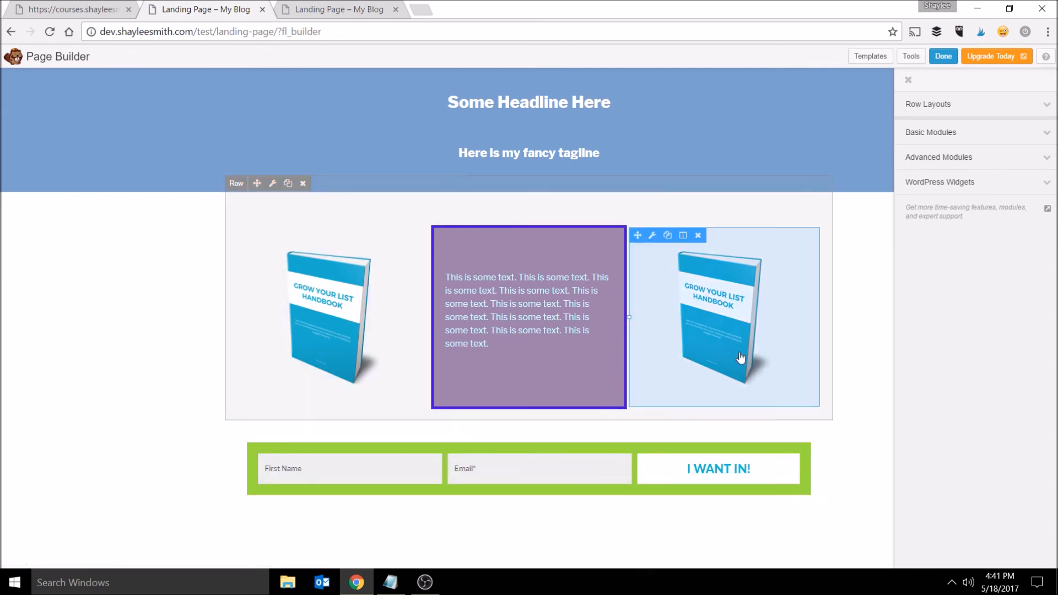
pyautogui.click(979, 157)
pyautogui.click(984, 133)
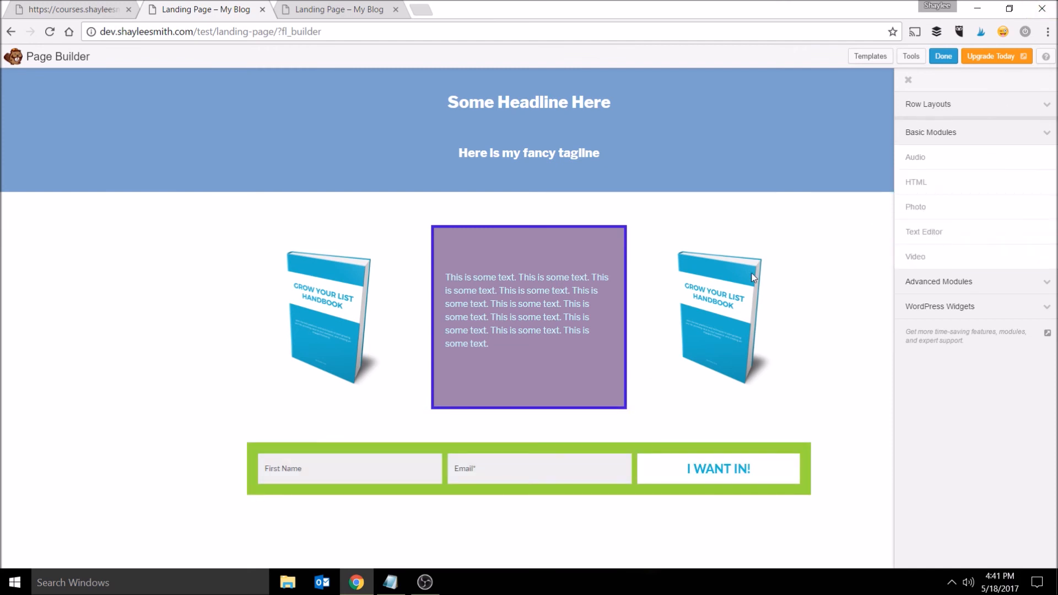
pyautogui.click(1011, 307)
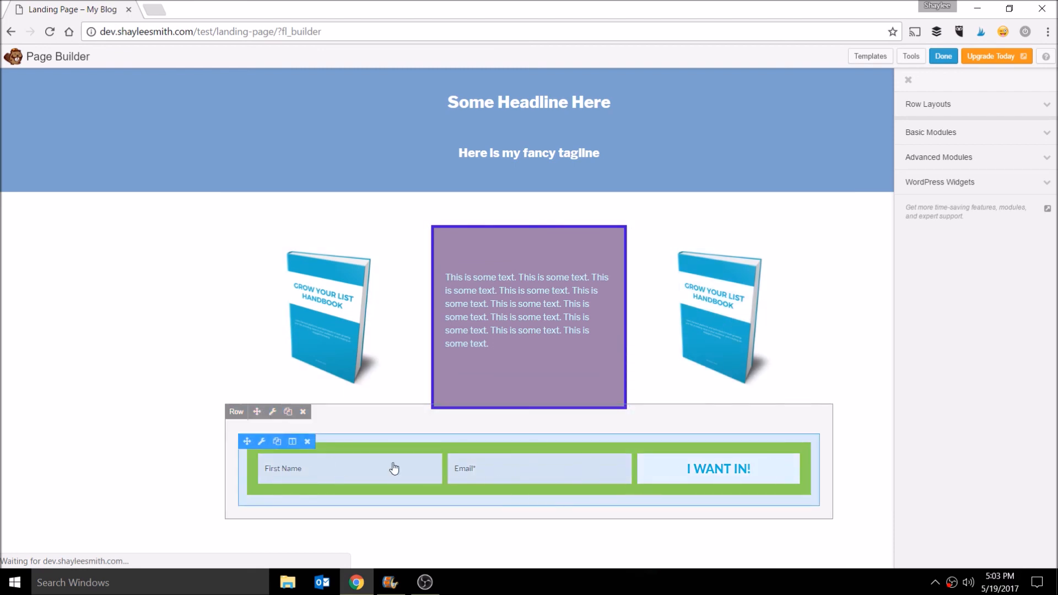
pyautogui.click(262, 443)
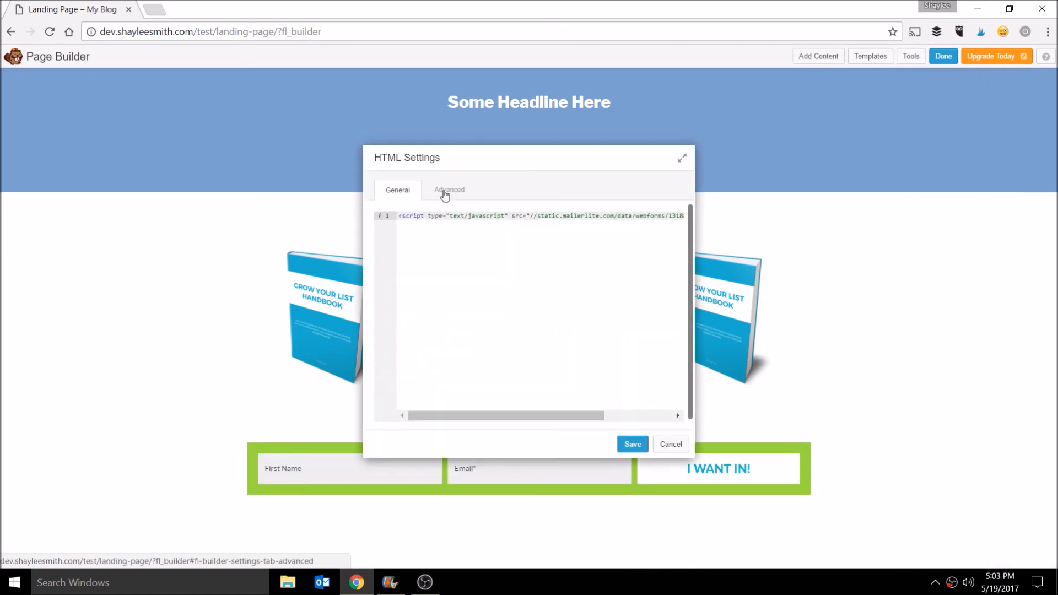
pyautogui.click(446, 190)
pyautogui.scroll(-3, 657, 272)
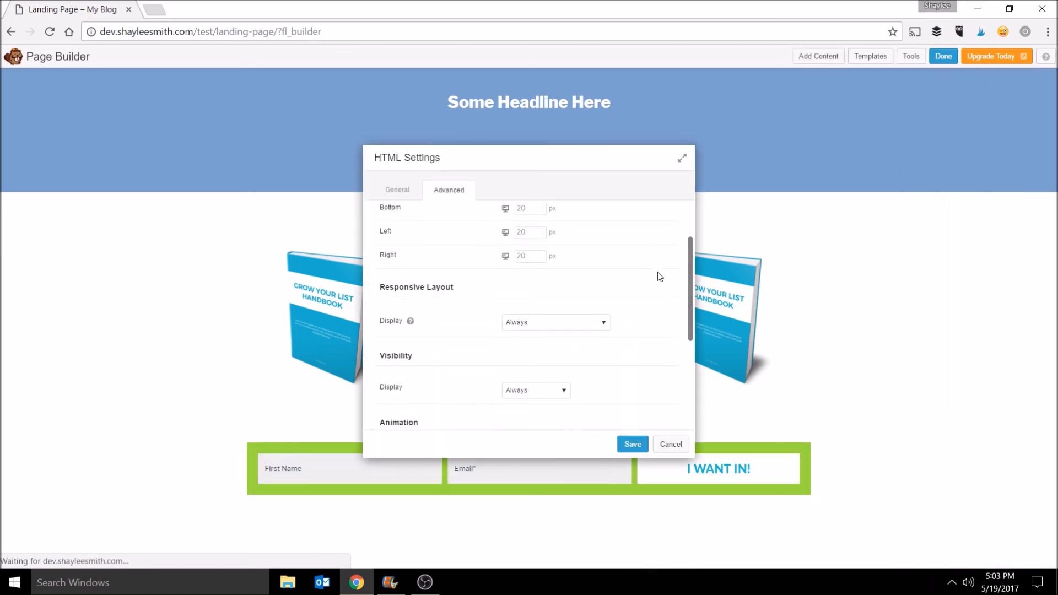
pyautogui.scroll(-1, 657, 275)
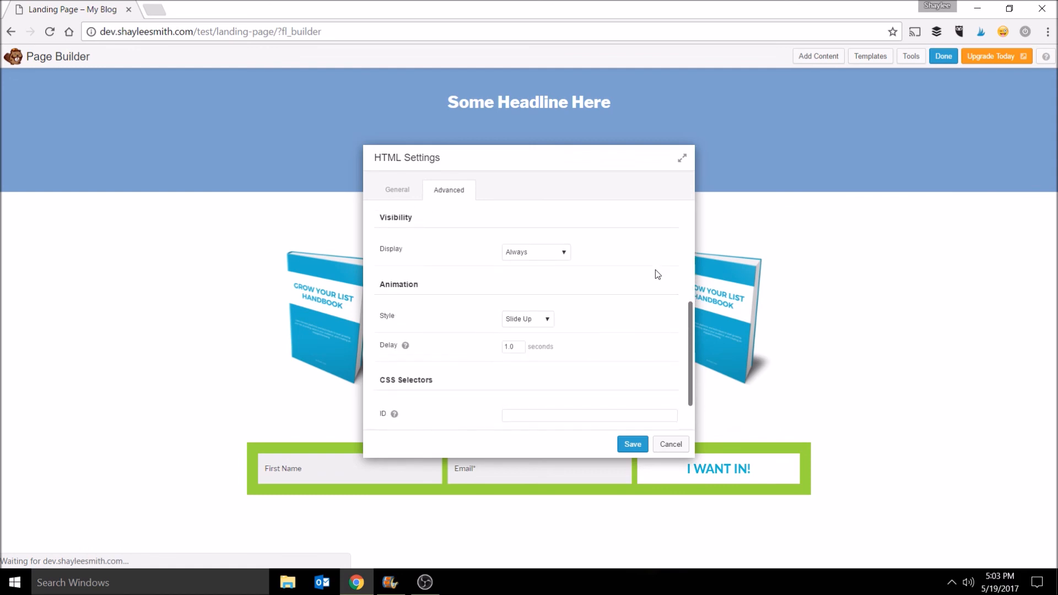
pyautogui.scroll(-1, 656, 274)
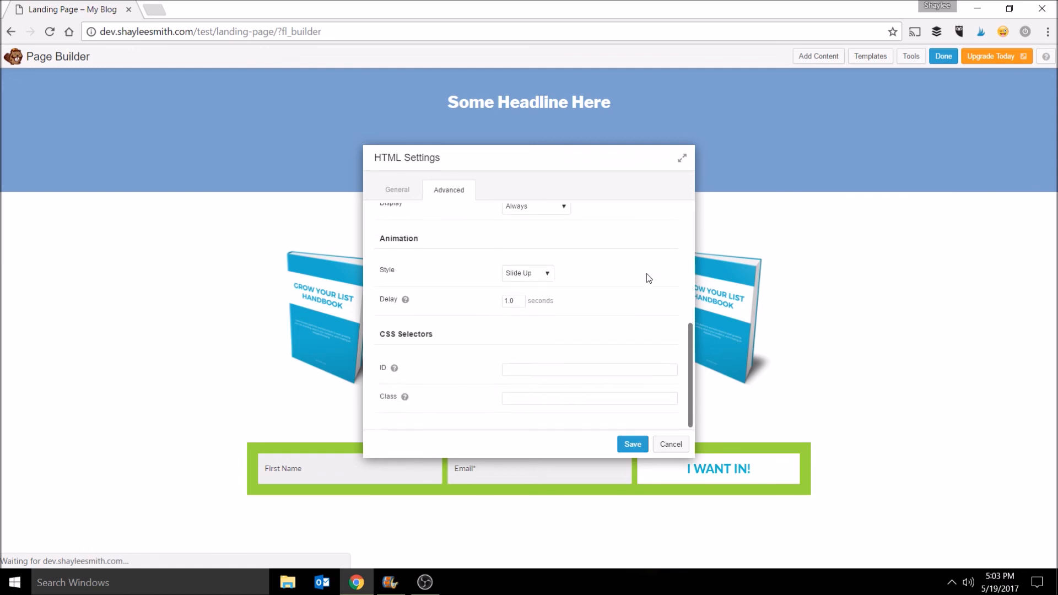
pyautogui.click(544, 279)
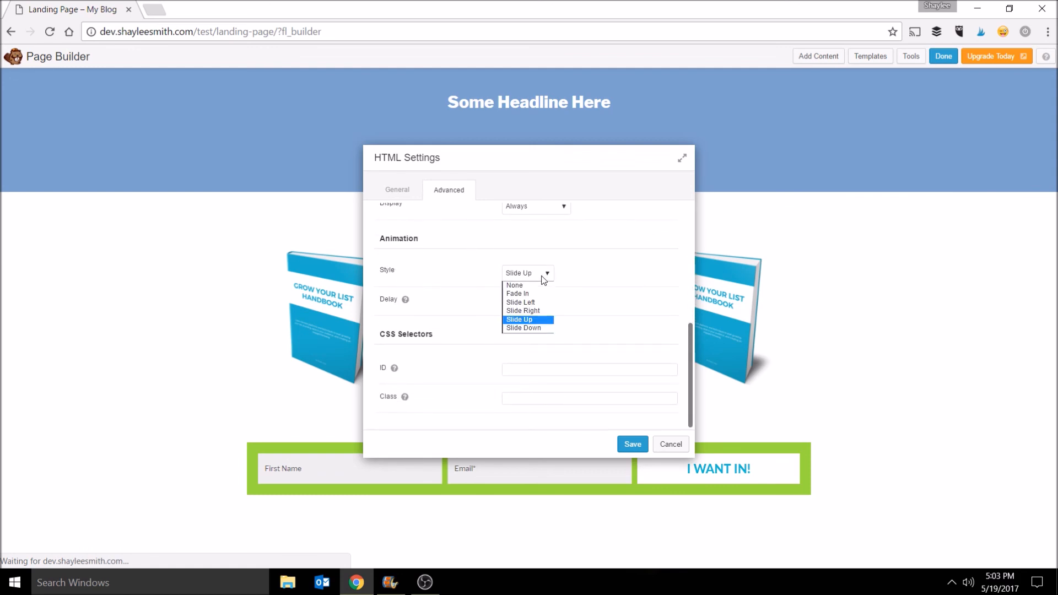
pyautogui.click(530, 319)
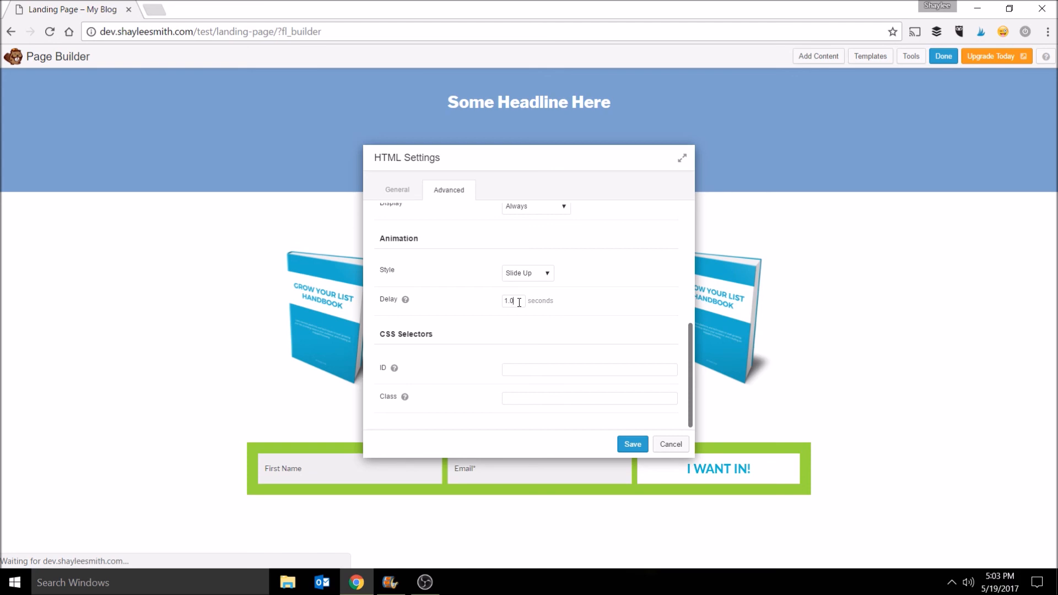
pyautogui.click(636, 446)
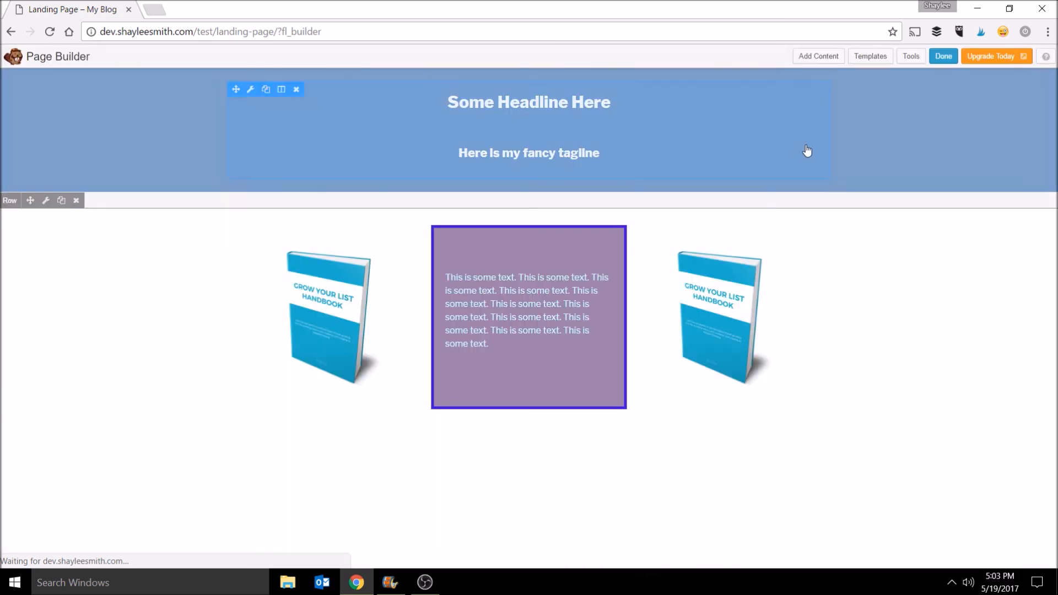
# - Publish the changes and check the live landing page
pyautogui.click(944, 56)
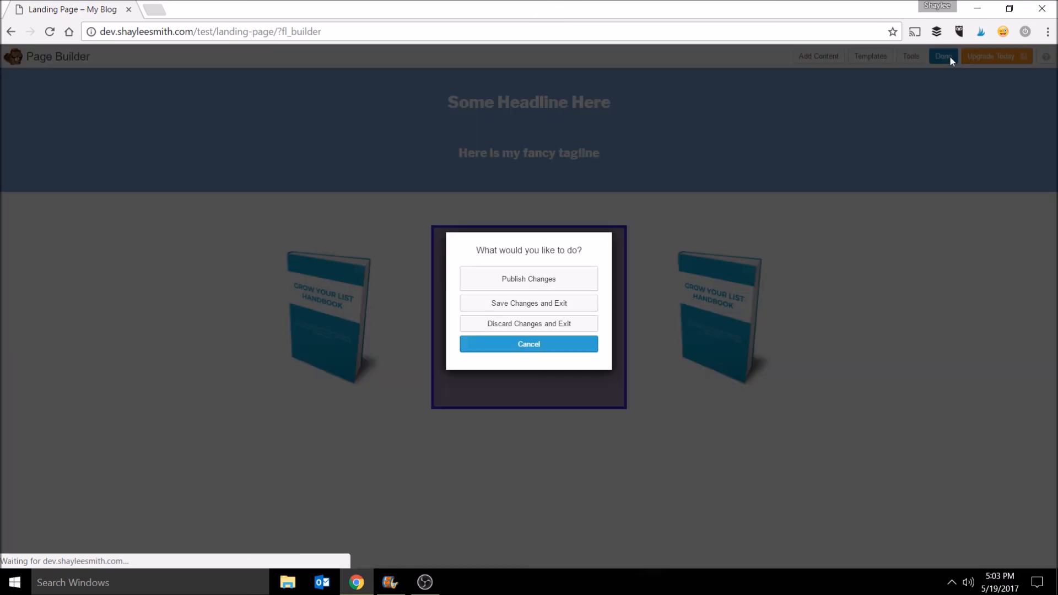
pyautogui.click(587, 284)
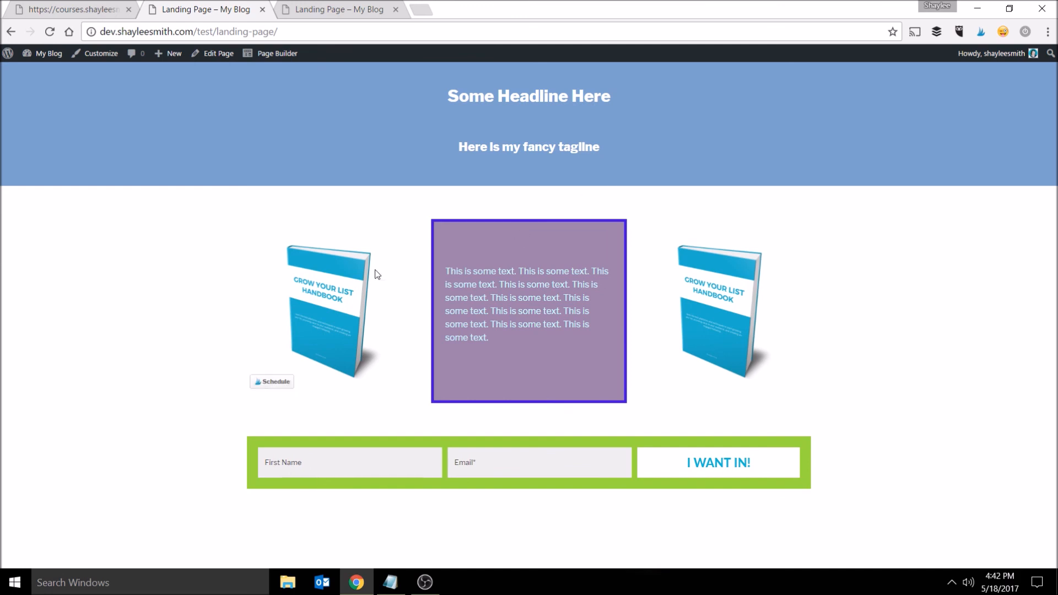
pyautogui.moveTo(552, 311); pyautogui.dragTo(557, 313)
pyautogui.click(595, 323)
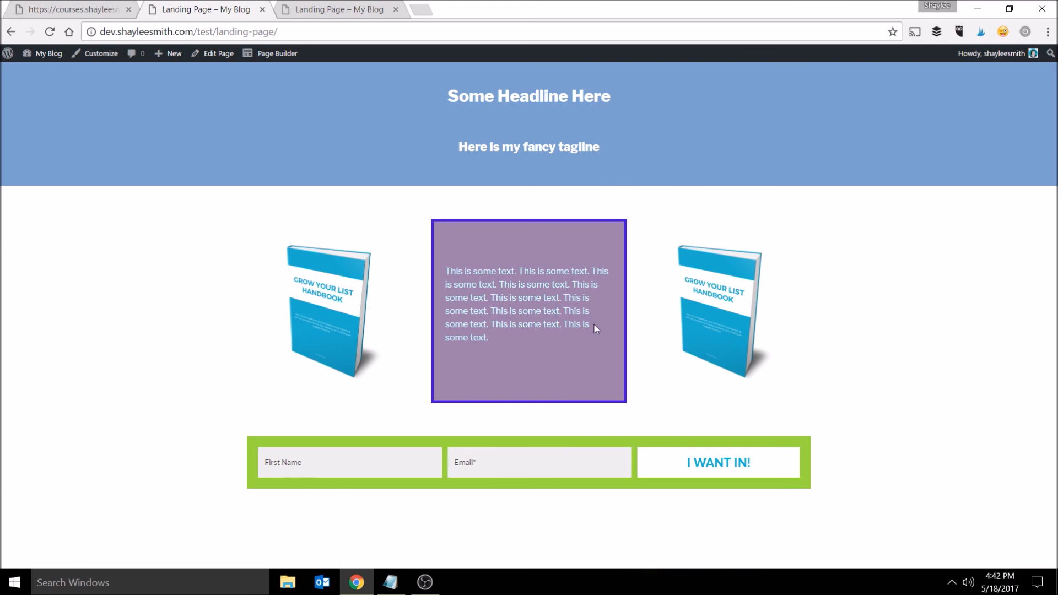